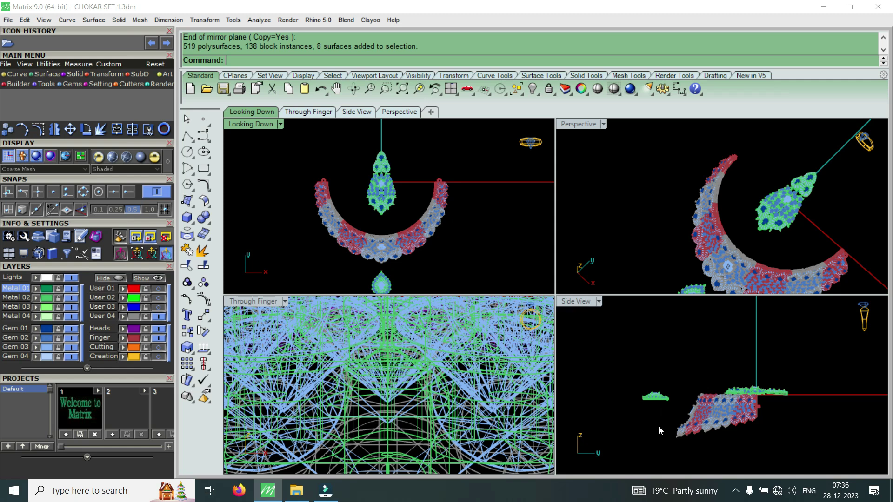
Zoom the Side View and window-select the small drop piece on the left
{"action": "scroll", "coordinate": [659, 426], "scroll_direction": "up", "scroll_amount": 2}
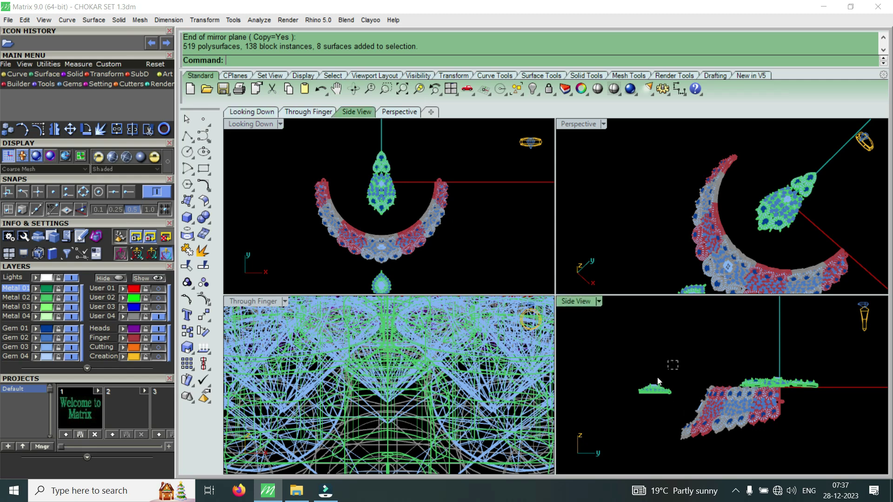
{"action": "left_click_drag", "start_coordinate": [660, 375], "coordinate": [615, 403]}
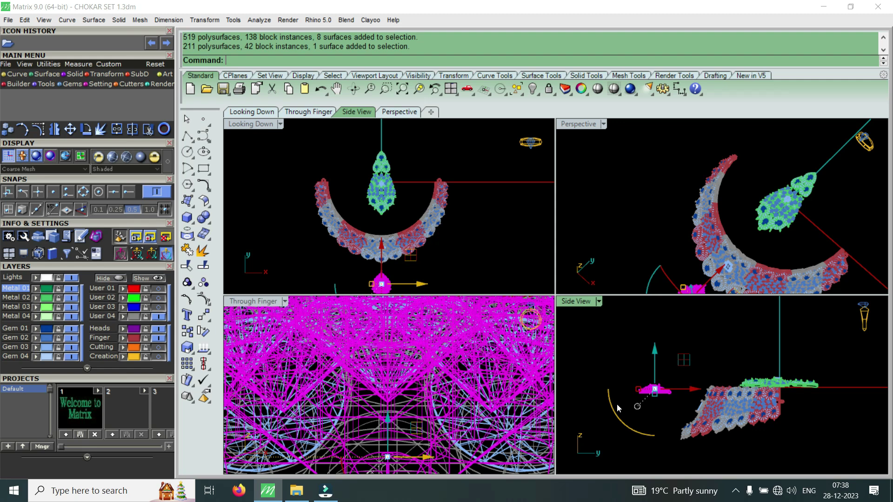
Move a copy of the drop down beneath the choker in the side view
{"action": "scroll", "coordinate": [657, 404], "scroll_direction": "down", "scroll_amount": 1}
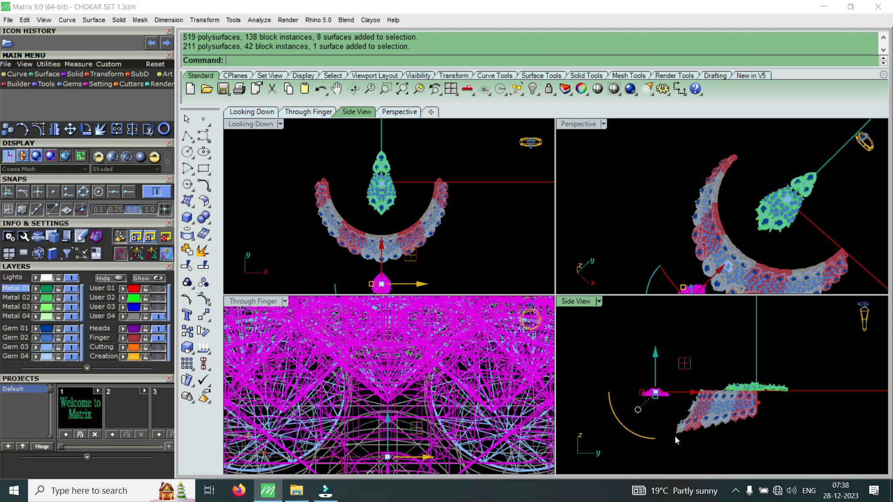
{"action": "scroll", "coordinate": [659, 400], "scroll_direction": "up", "scroll_amount": 1}
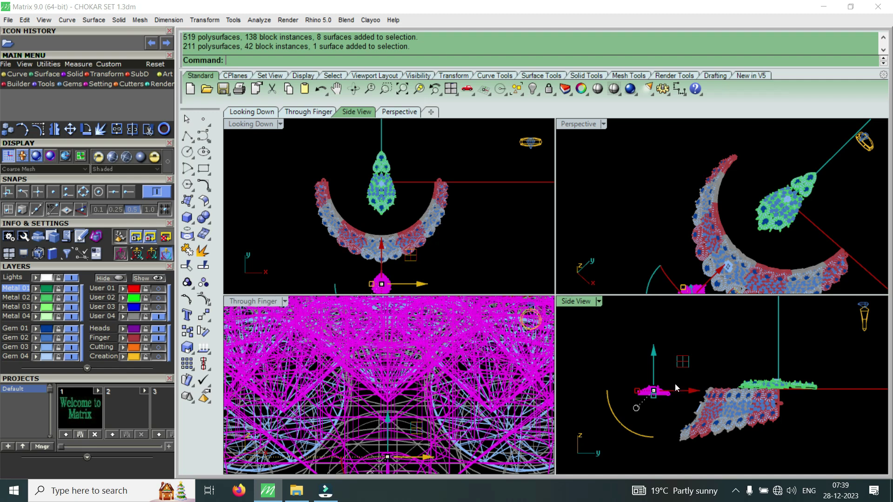
{"action": "left_click_drag", "start_coordinate": [652, 349], "coordinate": [654, 392]}
{"action": "key", "text": "alt"}
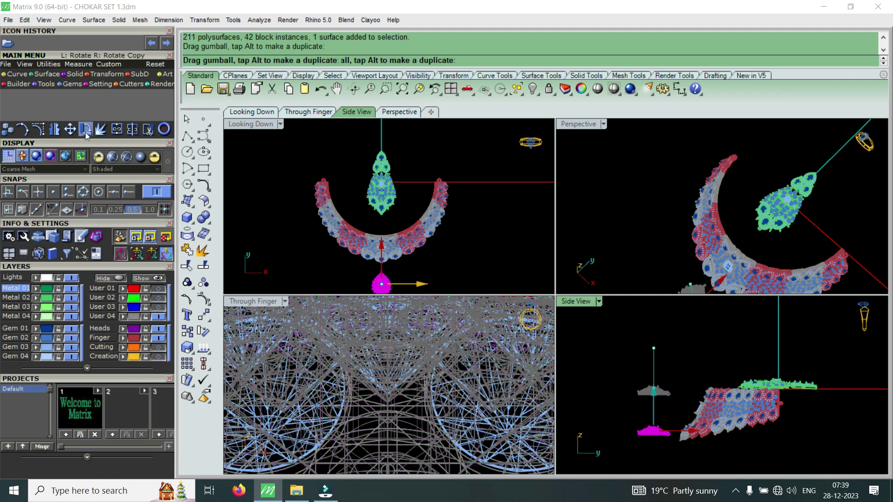
{"action": "left_click_drag", "start_coordinate": [648, 418], "coordinate": [662, 439]}
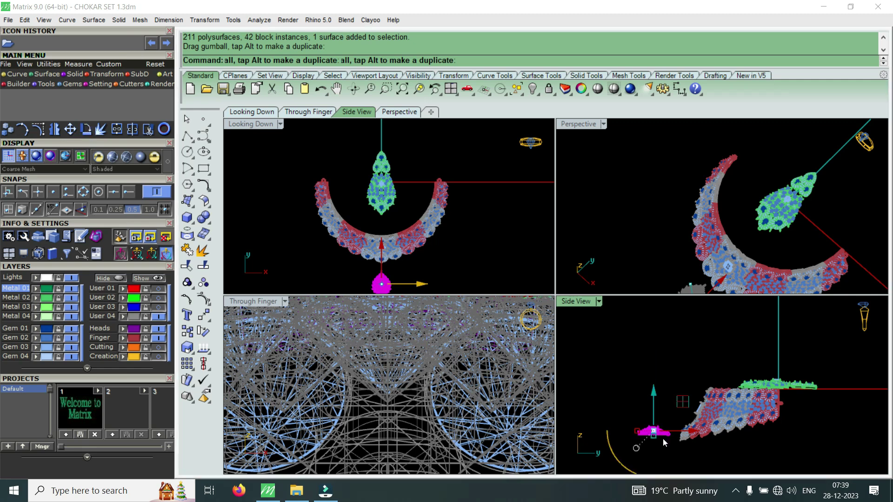
{"action": "right_click", "coordinate": [663, 438]}
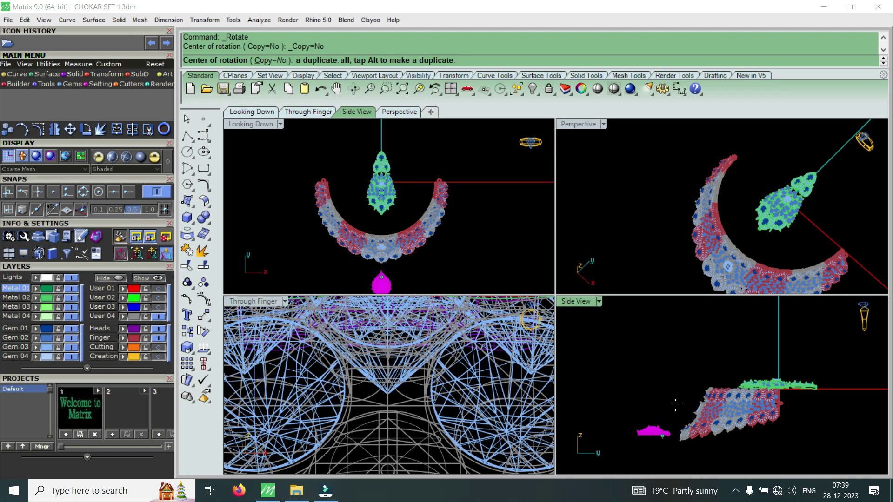
Zoom and pan the side view onto the drop, cancelling the pending rotation
{"action": "scroll", "coordinate": [675, 405], "scroll_direction": "up", "scroll_amount": 3}
{"action": "scroll", "coordinate": [663, 412], "scroll_direction": "up", "scroll_amount": 2}
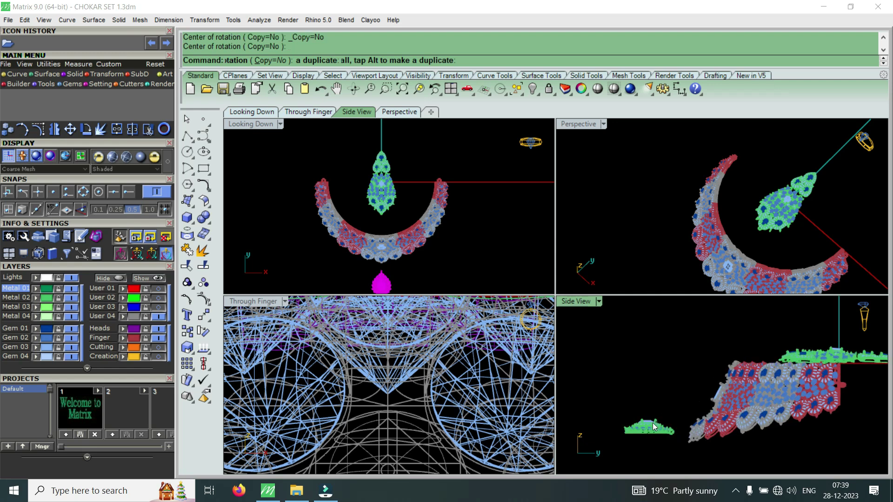
{"action": "right_click_drag", "start_coordinate": [649, 436], "coordinate": [659, 422]}
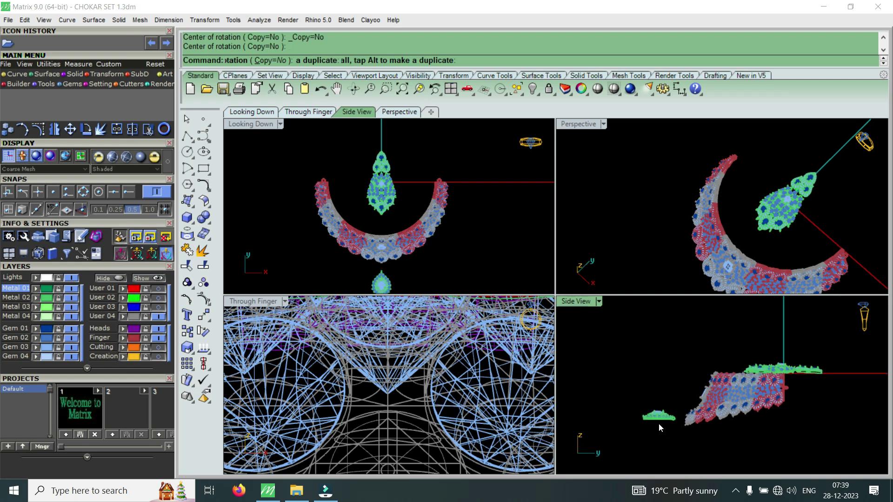
{"action": "scroll", "coordinate": [658, 402], "scroll_direction": "up", "scroll_amount": 1}
{"action": "key", "text": "Escape"}
{"action": "scroll", "coordinate": [676, 401], "scroll_direction": "up", "scroll_amount": 2}
Rotate the drop around its end to match the choker's slope
{"action": "left_click", "coordinate": [676, 401]}
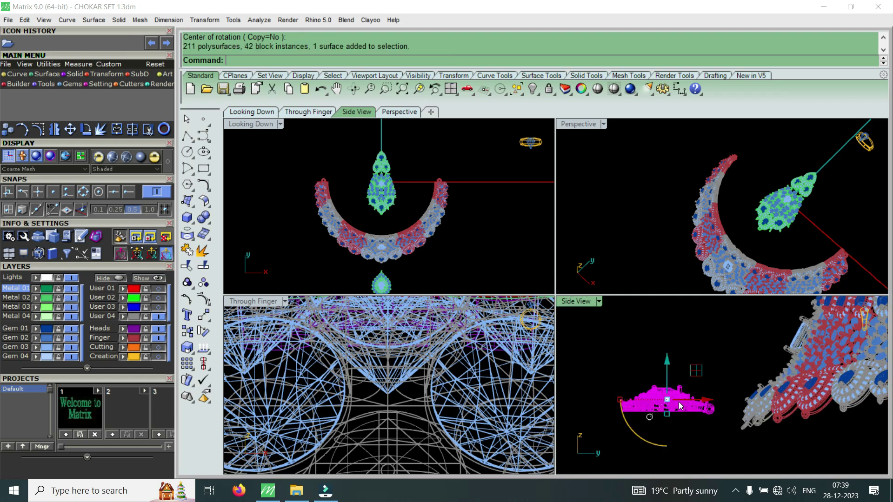
{"action": "right_click", "coordinate": [711, 417]}
{"action": "left_click", "coordinate": [711, 407]}
{"action": "left_click", "coordinate": [607, 381]}
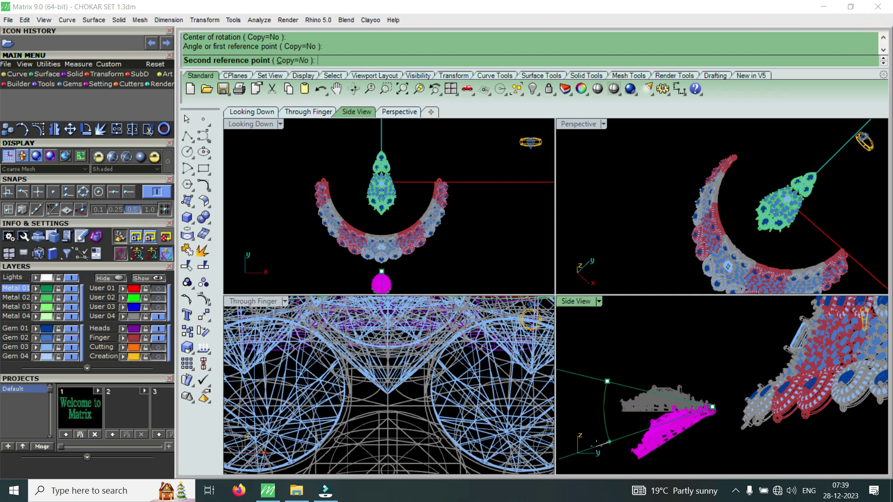
{"action": "left_click", "coordinate": [596, 447]}
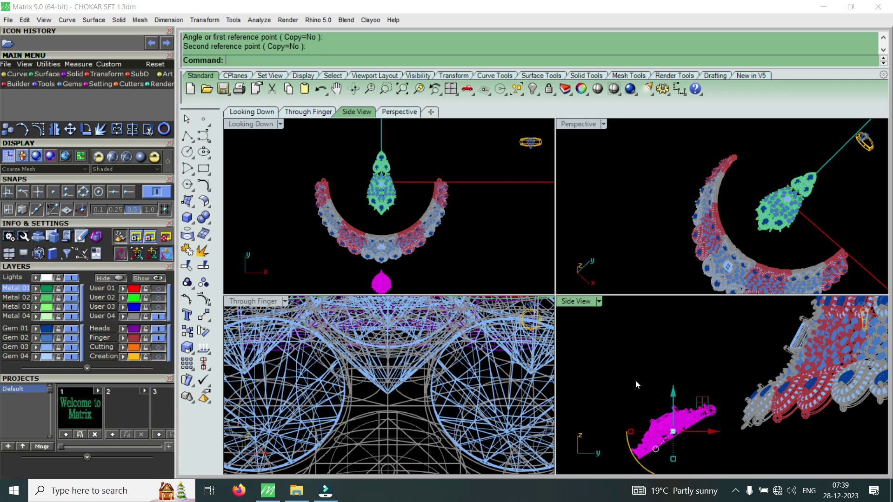
Slide the drop sideways and down against the choker's lower tip
{"action": "left_click_drag", "start_coordinate": [711, 436], "coordinate": [740, 434]}
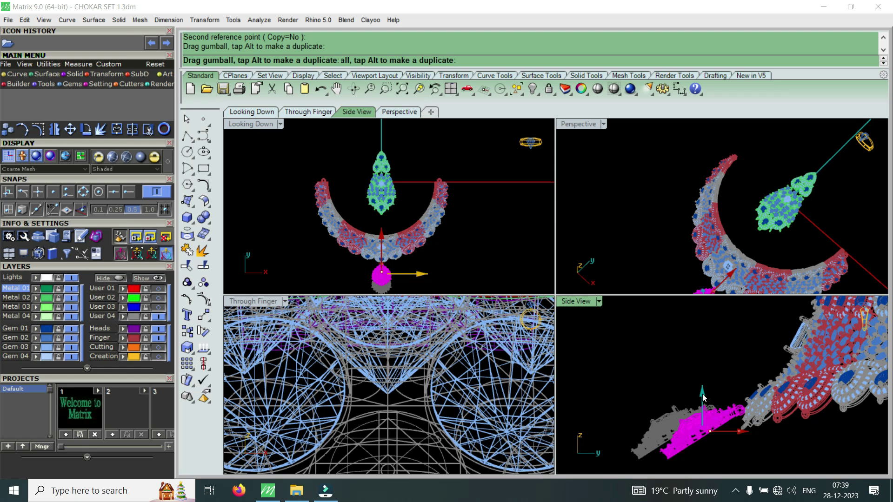
{"action": "left_click_drag", "start_coordinate": [702, 400], "coordinate": [702, 413]}
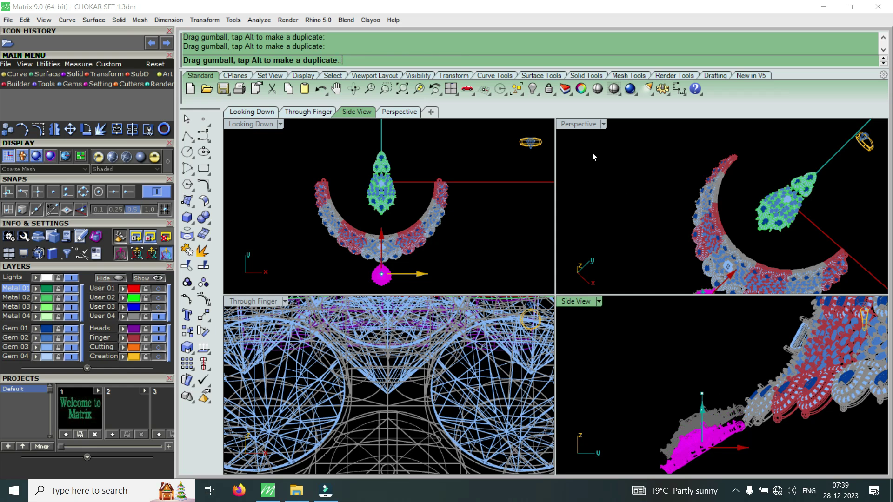
{"action": "left_click", "coordinate": [406, 157]}
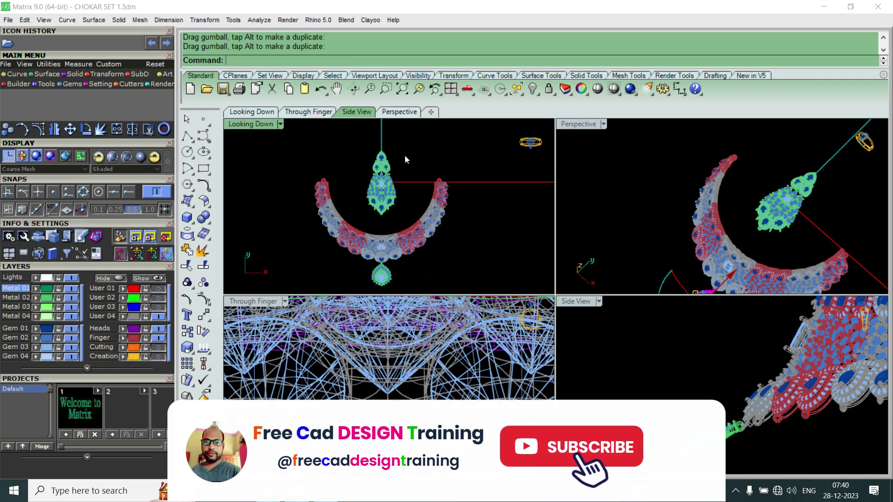
Window-select the whole top pendant in Looking Down and start Rotate with Ctrl+R
{"action": "left_click", "coordinate": [370, 185]}
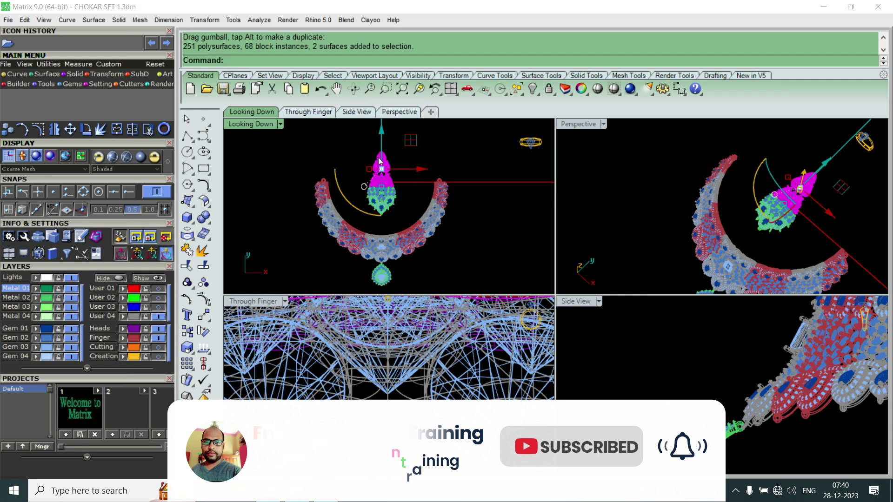
{"action": "left_click_drag", "start_coordinate": [347, 136], "coordinate": [410, 224]}
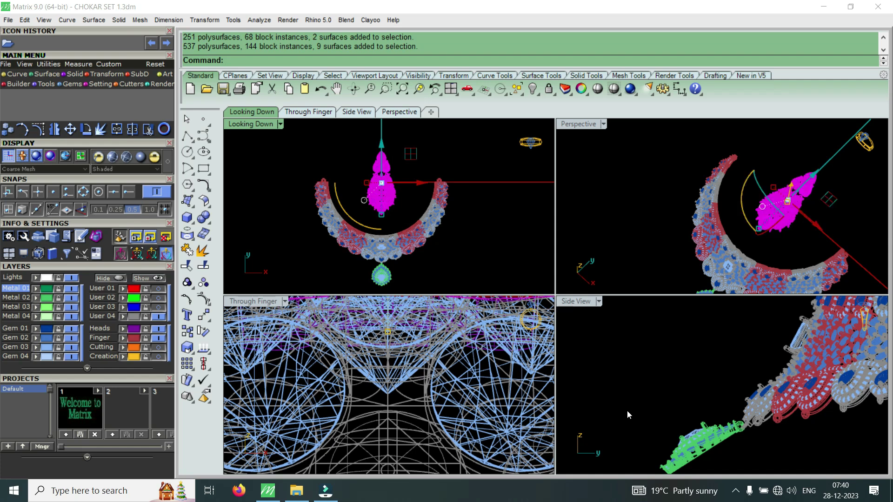
{"action": "scroll", "coordinate": [627, 410], "scroll_direction": "up", "scroll_amount": 1}
{"action": "scroll", "coordinate": [623, 412], "scroll_direction": "down", "scroll_amount": 1}
{"action": "scroll", "coordinate": [623, 412], "scroll_direction": "down", "scroll_amount": 1}
{"action": "scroll", "coordinate": [618, 415], "scroll_direction": "down", "scroll_amount": 1}
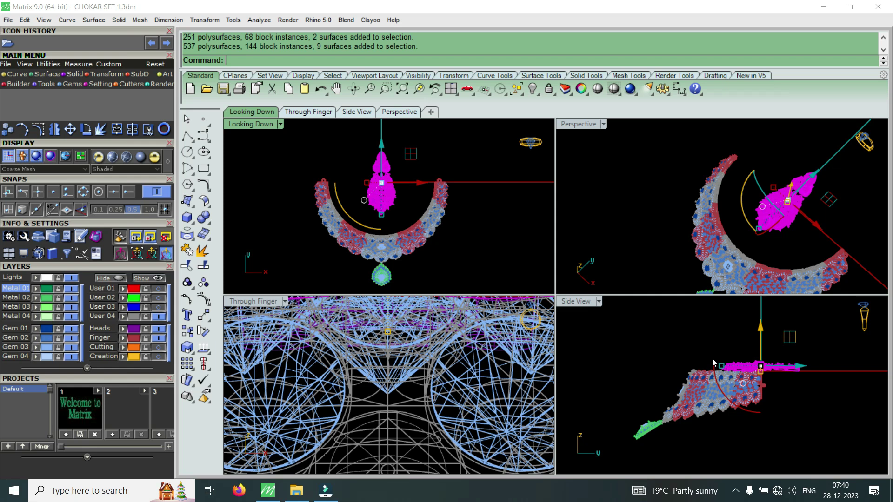
{"action": "key", "text": "ctrl+r"}
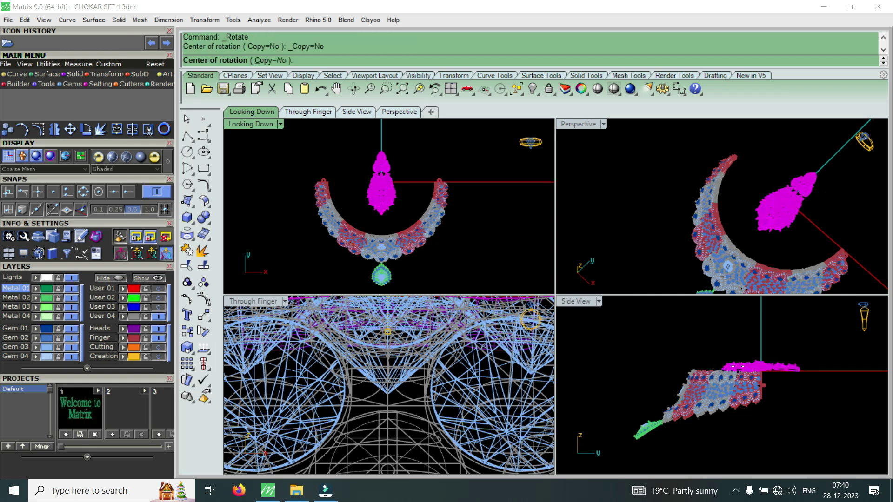
Rotate the pendant upright in Side View about its base
{"action": "scroll", "coordinate": [723, 367], "scroll_direction": "up", "scroll_amount": 1}
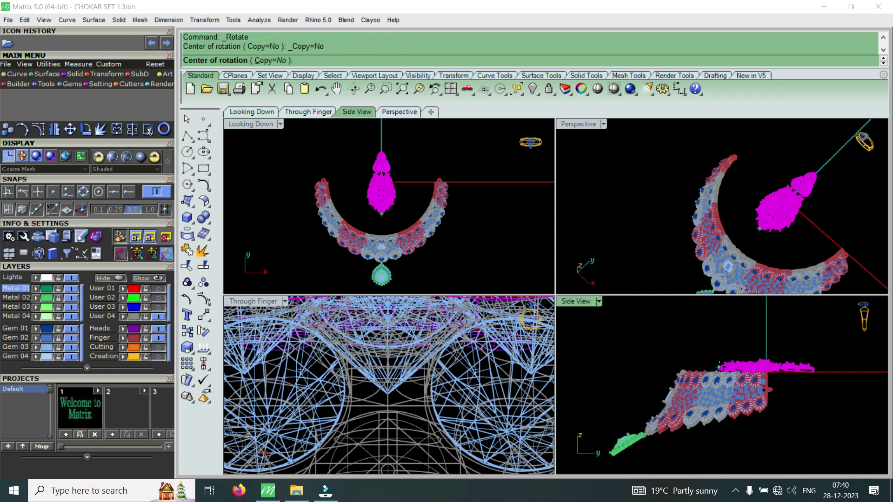
{"action": "left_click", "coordinate": [719, 367]}
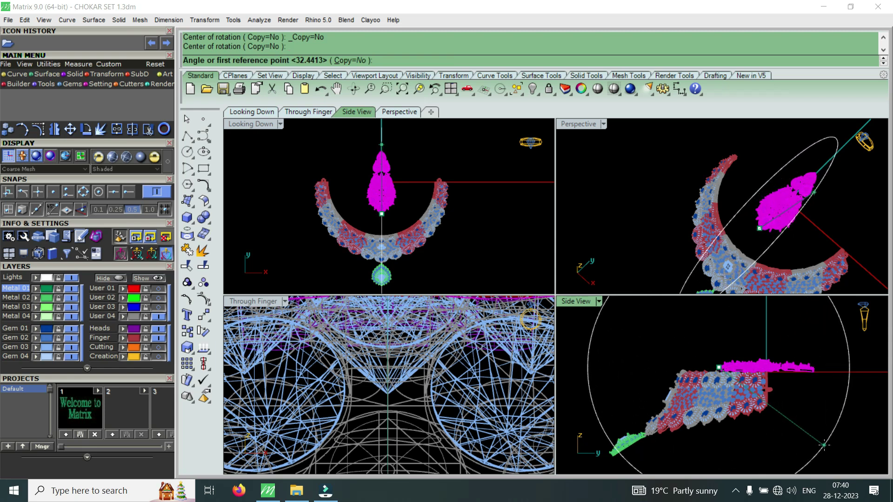
{"action": "left_click", "coordinate": [823, 445]}
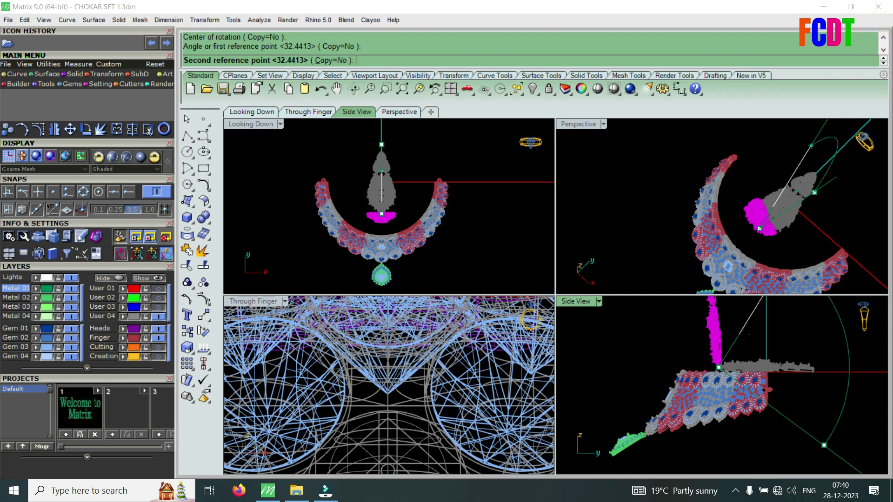
{"action": "left_click", "coordinate": [745, 334]}
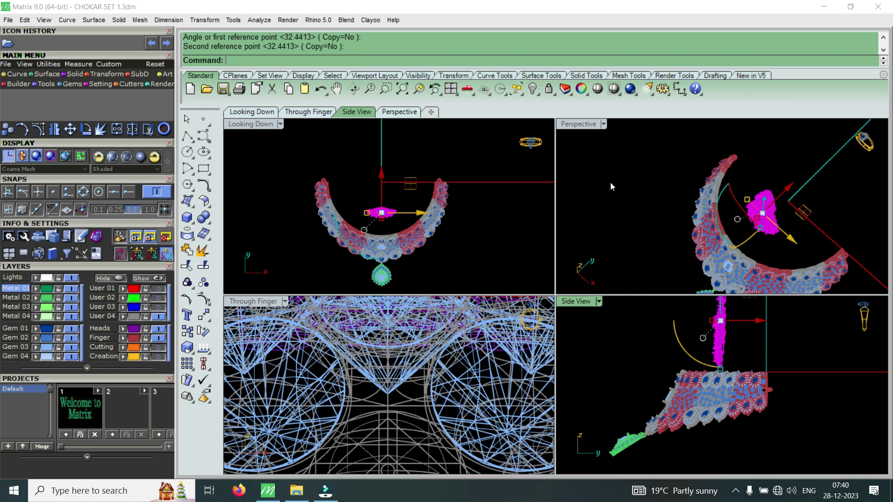
Clear the selection and maximise the Perspective viewport
{"action": "left_click", "coordinate": [632, 224]}
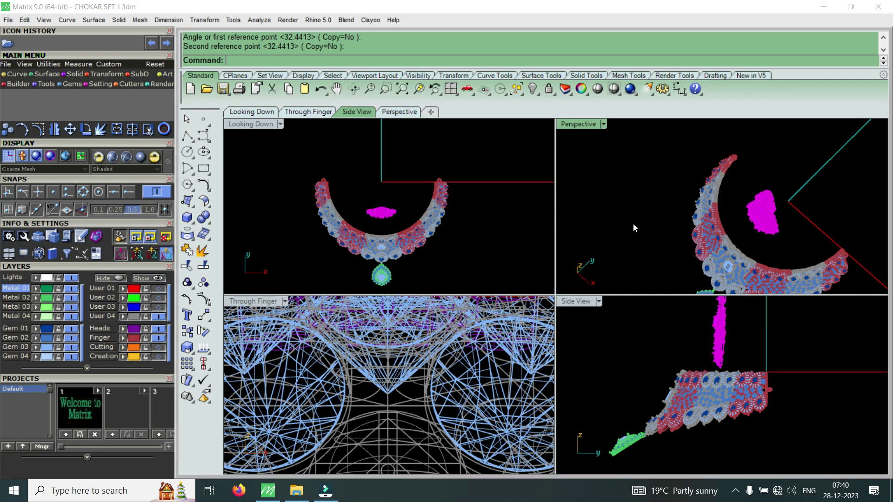
{"action": "key", "text": "ctrl+m"}
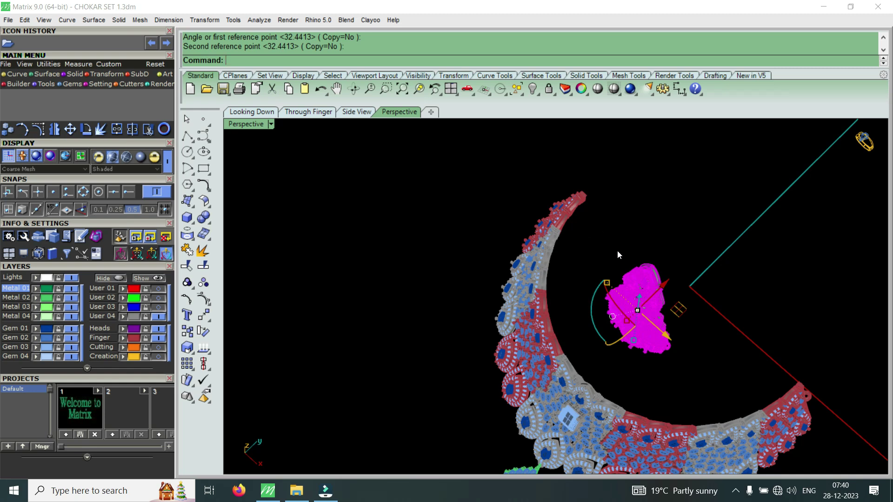
{"action": "scroll", "coordinate": [617, 250], "scroll_direction": "down", "scroll_amount": 2}
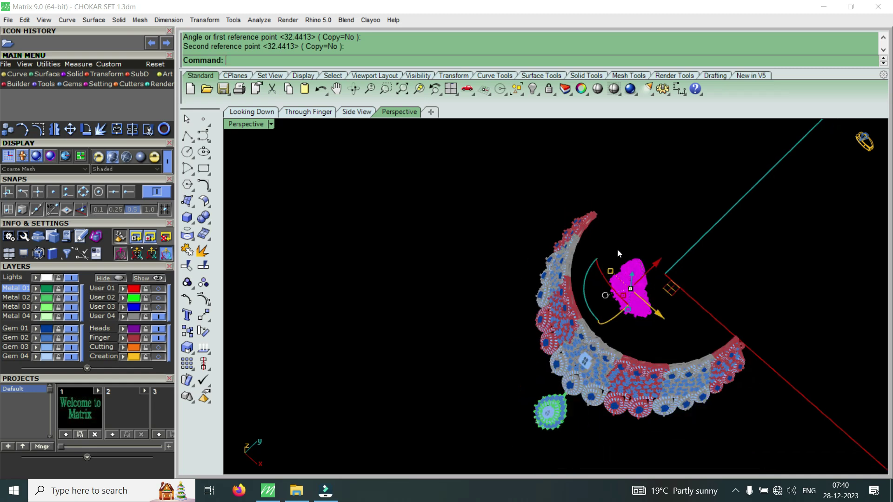
{"action": "key", "text": "Escape"}
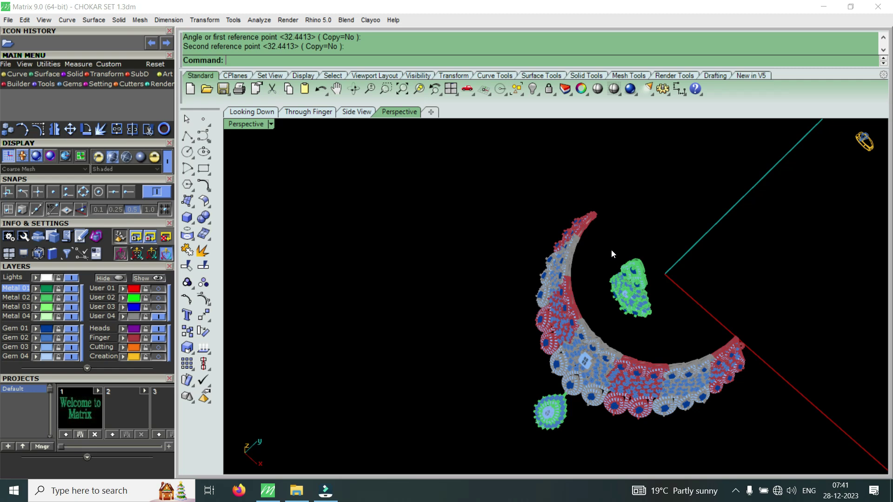
Orbit around the necklace and window-select the stray purple parts beside it
{"action": "scroll", "coordinate": [590, 372], "scroll_direction": "up", "scroll_amount": 1}
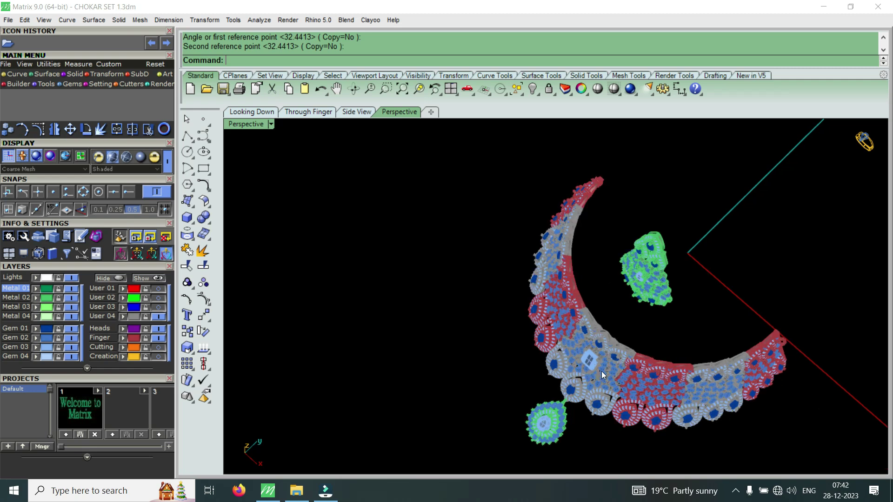
{"action": "scroll", "coordinate": [607, 365], "scroll_direction": "up", "scroll_amount": 1}
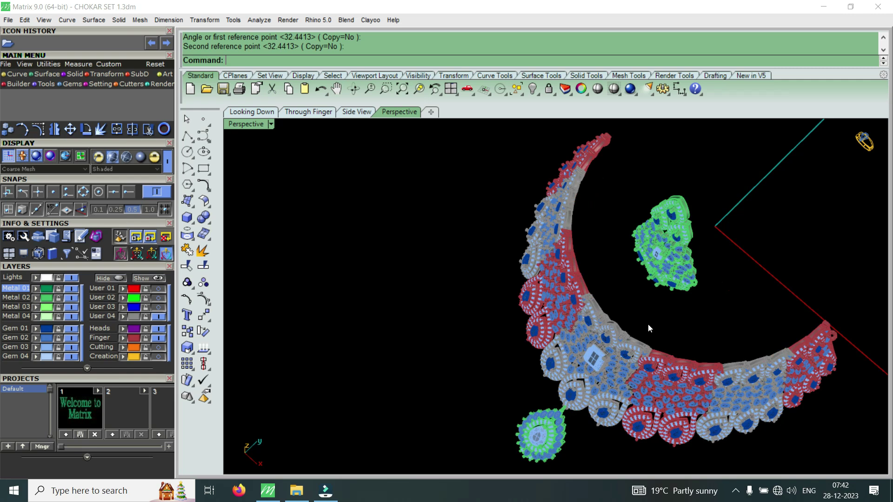
{"action": "mouse_move", "coordinate": [669, 319]}
{"action": "right_mouse_down"}
{"action": "mouse_move", "coordinate": [719, 307]}
{"action": "mouse_move", "coordinate": [716, 285]}
{"action": "mouse_move", "coordinate": [690, 315]}
{"action": "right_mouse_up"}
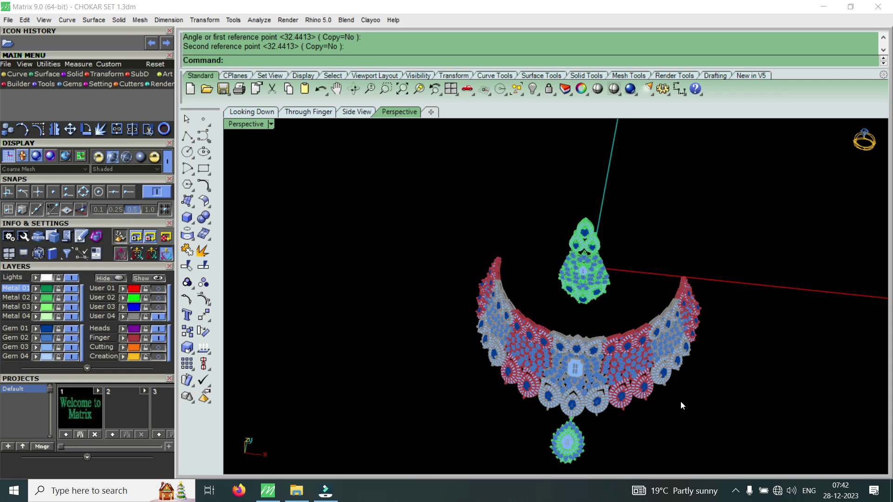
{"action": "right_click_drag", "start_coordinate": [681, 402], "coordinate": [688, 375]}
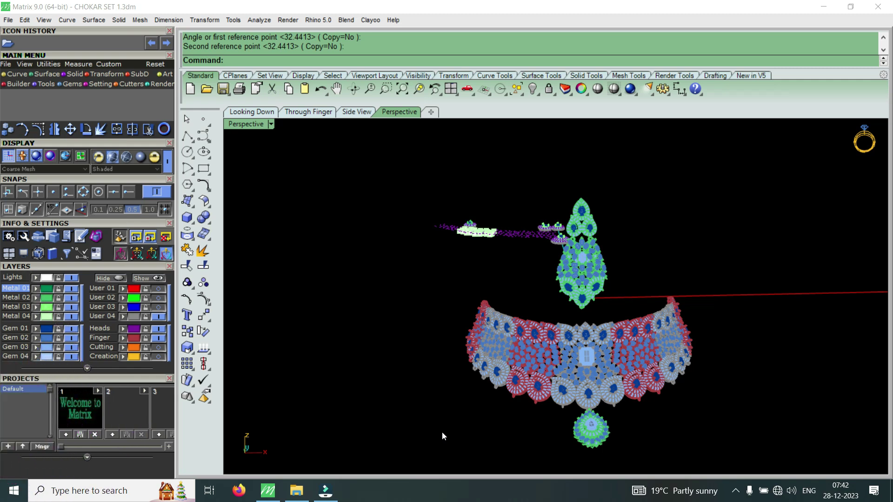
{"action": "mouse_move", "coordinate": [456, 428]}
{"action": "right_mouse_down"}
{"action": "mouse_move", "coordinate": [530, 428]}
{"action": "mouse_move", "coordinate": [697, 384]}
{"action": "right_mouse_up"}
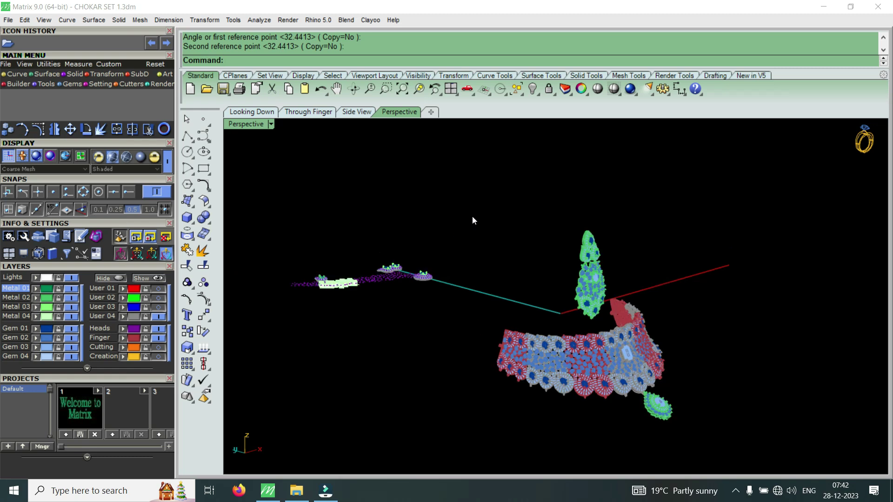
{"action": "left_click_drag", "start_coordinate": [433, 236], "coordinate": [269, 311]}
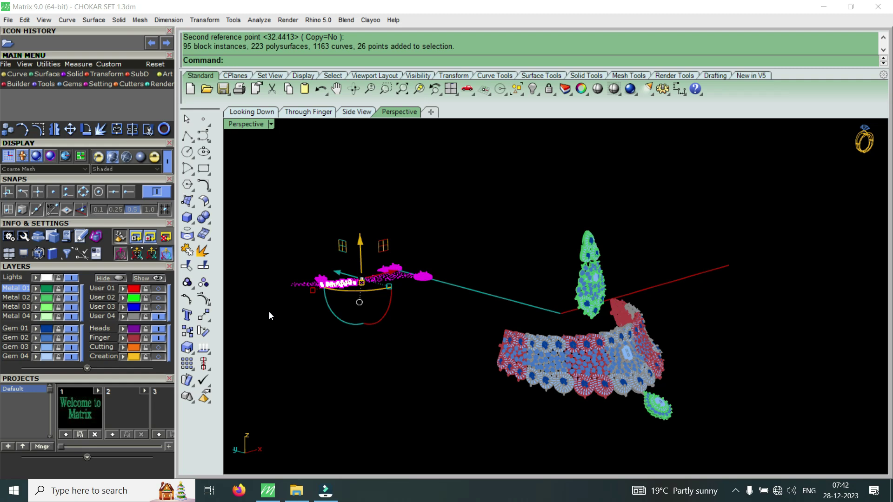
Delete the stray purple parts and recentre the necklace in Perspective
{"action": "key", "text": "Delete"}
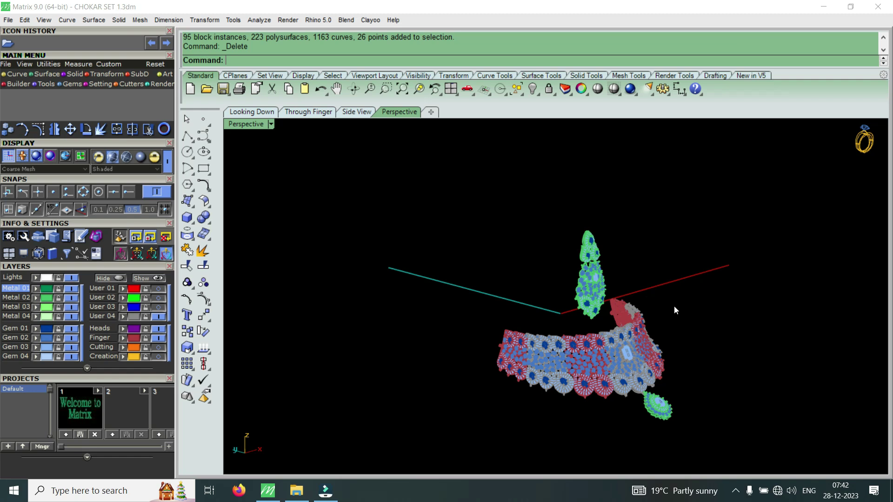
{"action": "mouse_move", "coordinate": [737, 312]}
{"action": "right_mouse_down", "text": "shift"}
{"action": "mouse_move", "coordinate": [612, 333]}
{"action": "mouse_move", "coordinate": [641, 308]}
{"action": "right_mouse_up", "text": "shift"}
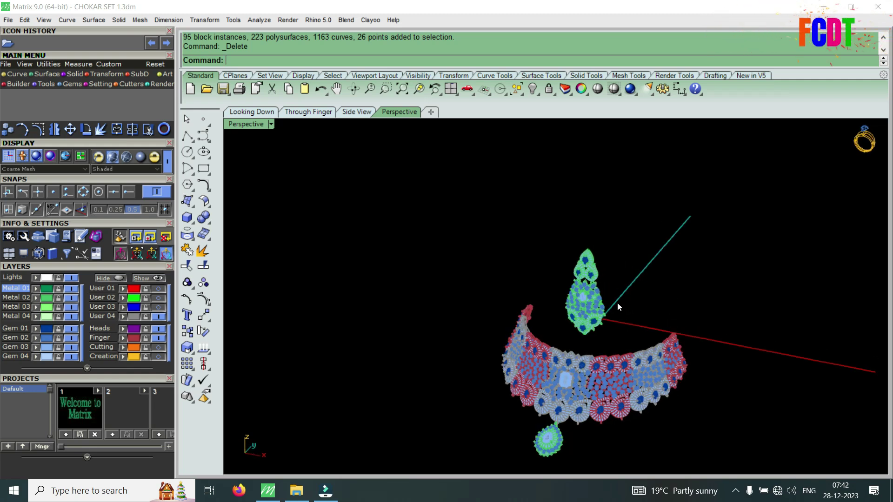
Turn off Show grid axes in the Grid page of Document Properties
{"action": "left_click", "coordinate": [287, 18]}
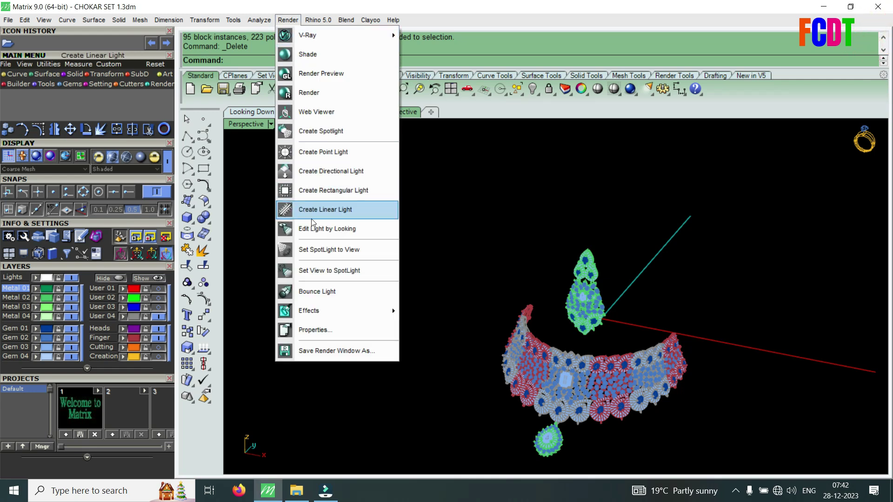
{"action": "left_click", "coordinate": [336, 330]}
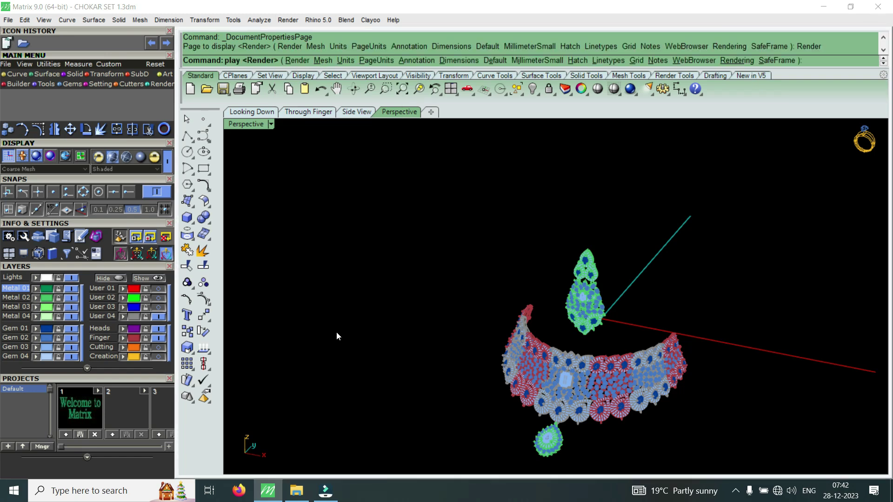
{"action": "left_click", "coordinate": [42, 58]}
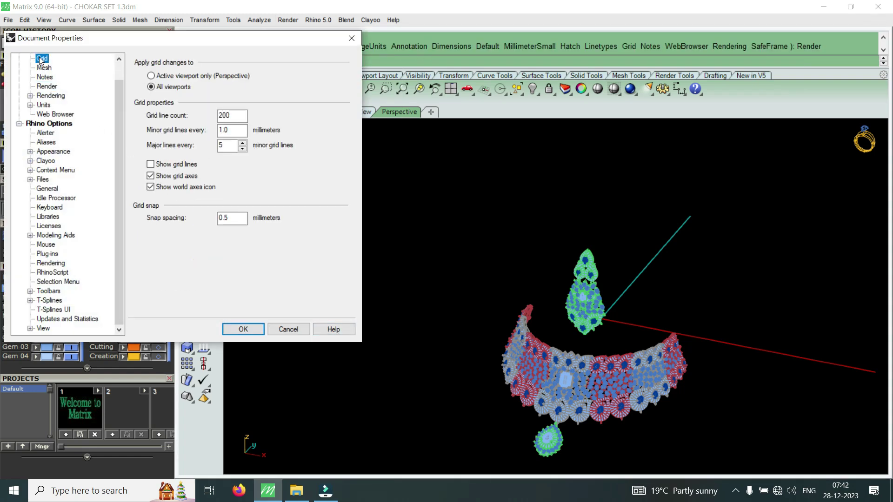
{"action": "left_click", "coordinate": [151, 176]}
{"action": "left_click", "coordinate": [151, 175]}
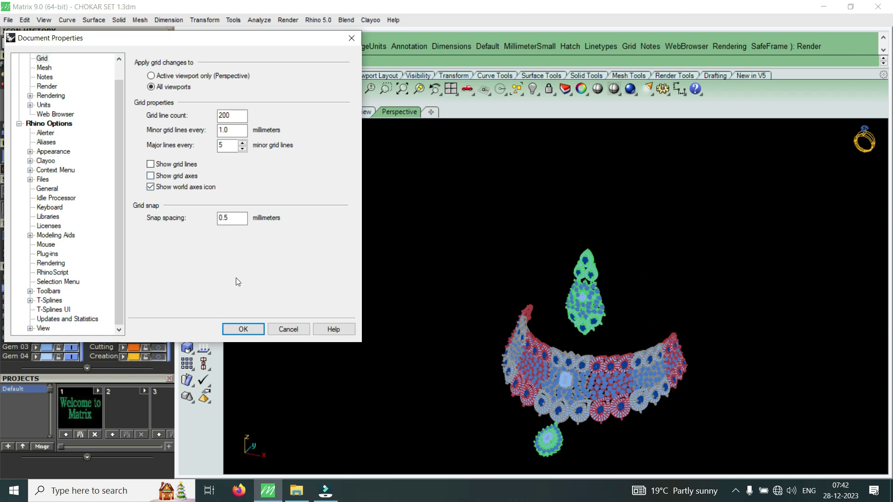
{"action": "left_click", "coordinate": [244, 329]}
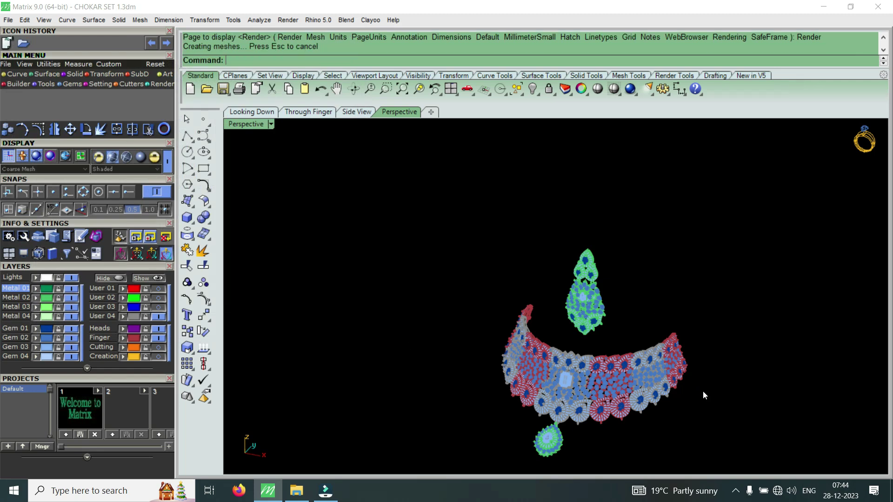
Orbit the Perspective view back toward the front of the necklace
{"action": "right_click_drag", "start_coordinate": [702, 390], "coordinate": [640, 309]}
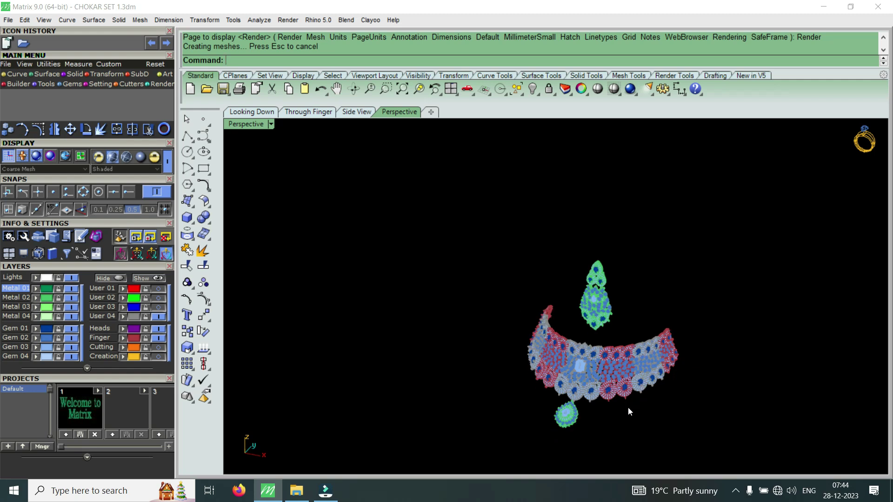
{"action": "scroll", "coordinate": [628, 411], "scroll_direction": "up", "scroll_amount": 2}
{"action": "scroll", "coordinate": [629, 409], "scroll_direction": "up", "scroll_amount": 1}
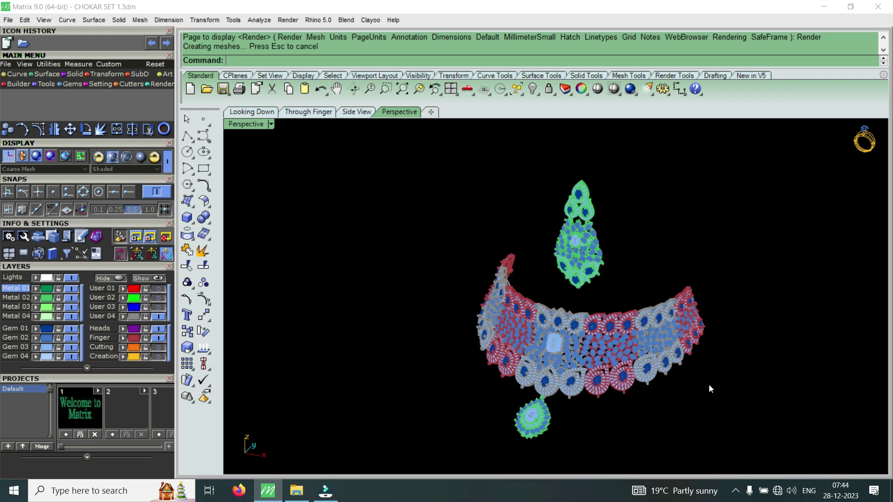
{"action": "scroll", "coordinate": [703, 387], "scroll_direction": "down", "scroll_amount": 1}
{"action": "scroll", "coordinate": [687, 400], "scroll_direction": "down", "scroll_amount": 1}
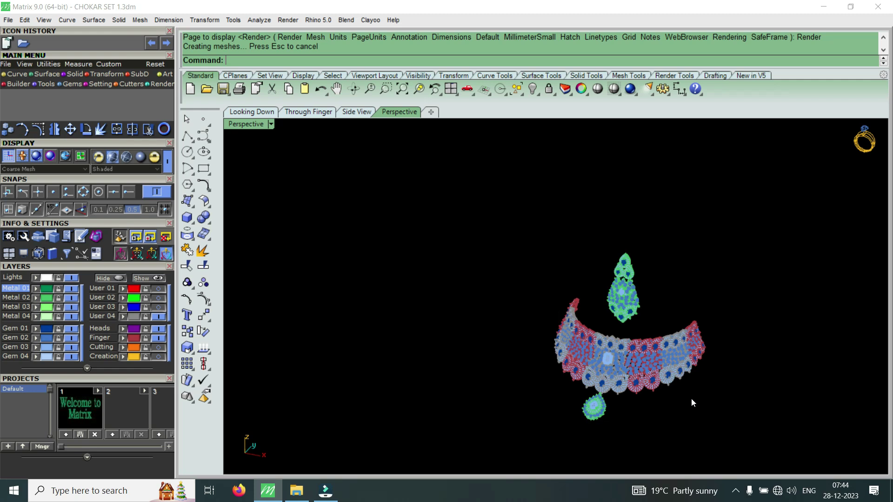
{"action": "mouse_move", "coordinate": [693, 398]}
{"action": "right_mouse_down"}
{"action": "mouse_move", "coordinate": [722, 385]}
{"action": "mouse_move", "coordinate": [735, 349]}
{"action": "right_mouse_up"}
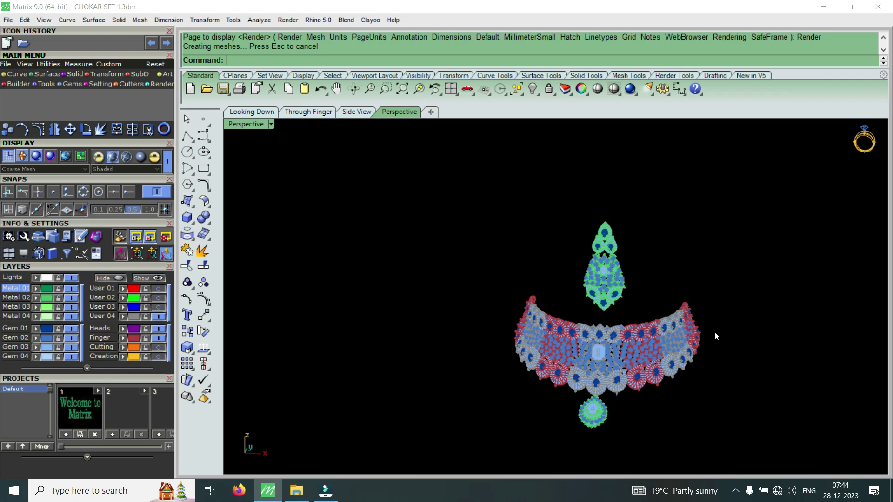
Tilt and zoom to frame the whole choker set front-on
{"action": "scroll", "coordinate": [715, 336], "scroll_direction": "up", "scroll_amount": 2}
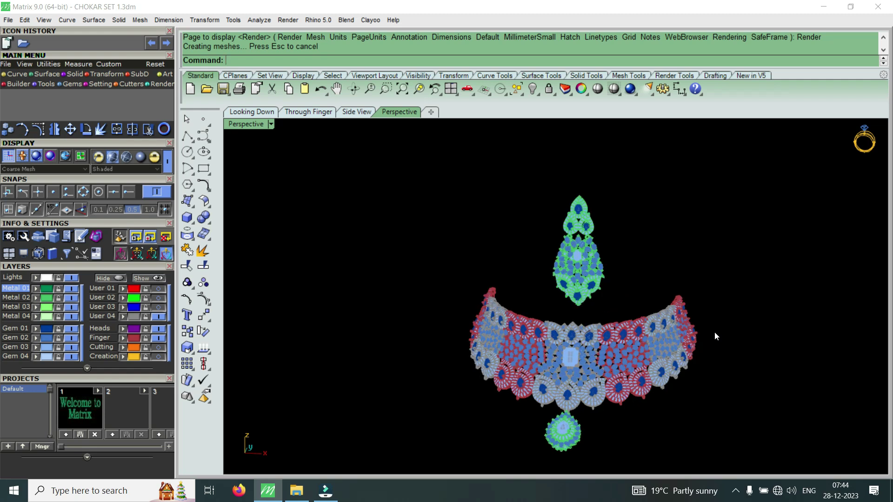
{"action": "scroll", "coordinate": [710, 330], "scroll_direction": "up", "scroll_amount": 1}
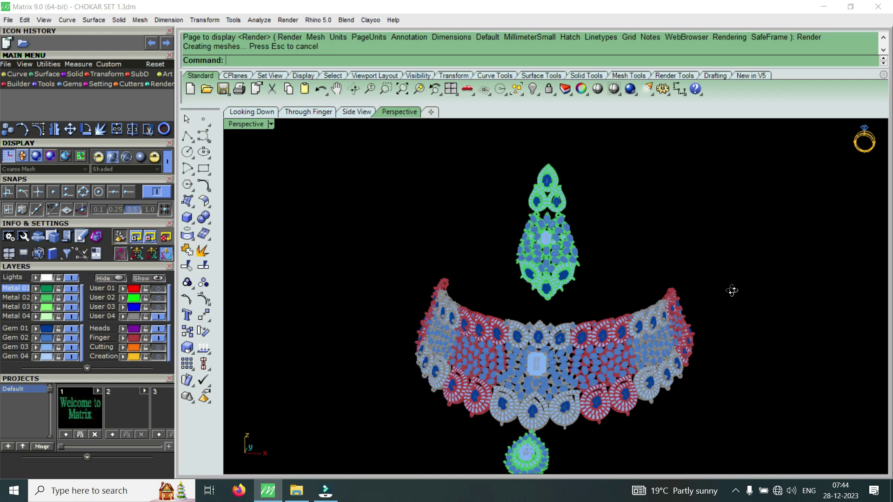
{"action": "right_click_drag", "start_coordinate": [732, 298], "coordinate": [734, 286]}
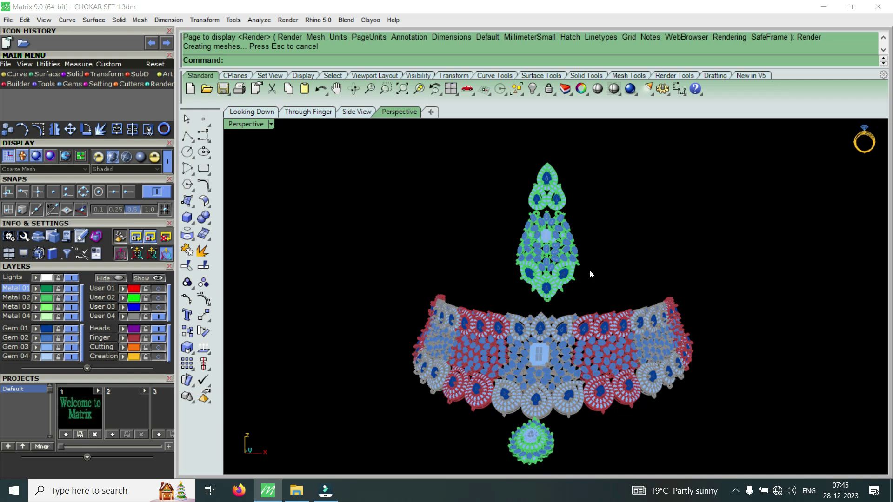
{"action": "scroll", "coordinate": [606, 194], "scroll_direction": "down", "scroll_amount": 2}
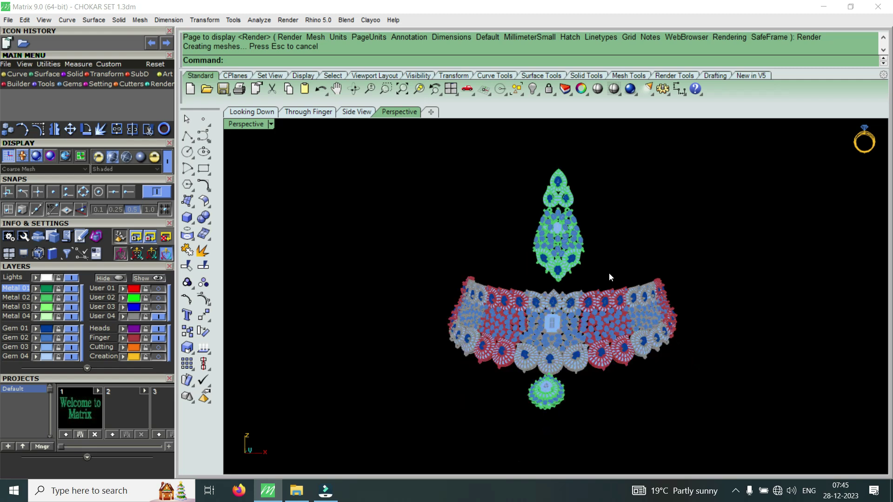
{"action": "scroll", "coordinate": [609, 272], "scroll_direction": "down", "scroll_amount": 1}
{"action": "scroll", "coordinate": [609, 275], "scroll_direction": "up", "scroll_amount": 1}
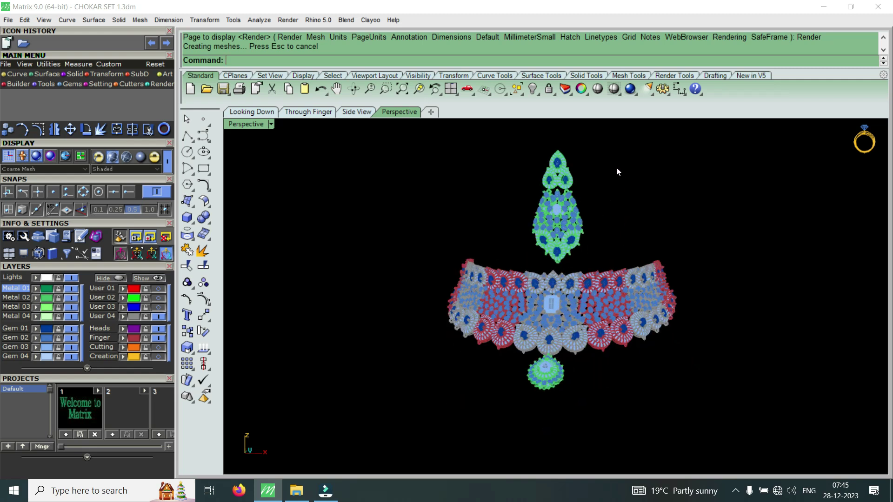
{"action": "scroll", "coordinate": [617, 172], "scroll_direction": "up", "scroll_amount": 1}
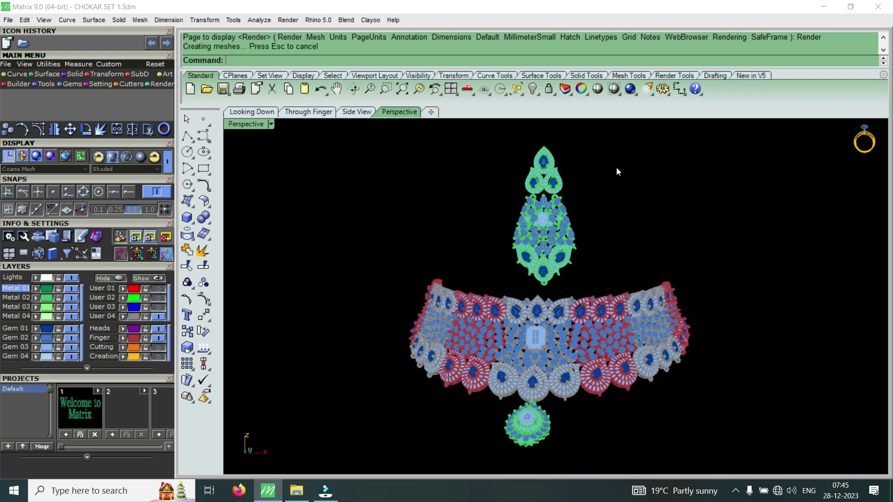
{"action": "scroll", "coordinate": [618, 172], "scroll_direction": "up", "scroll_amount": 1}
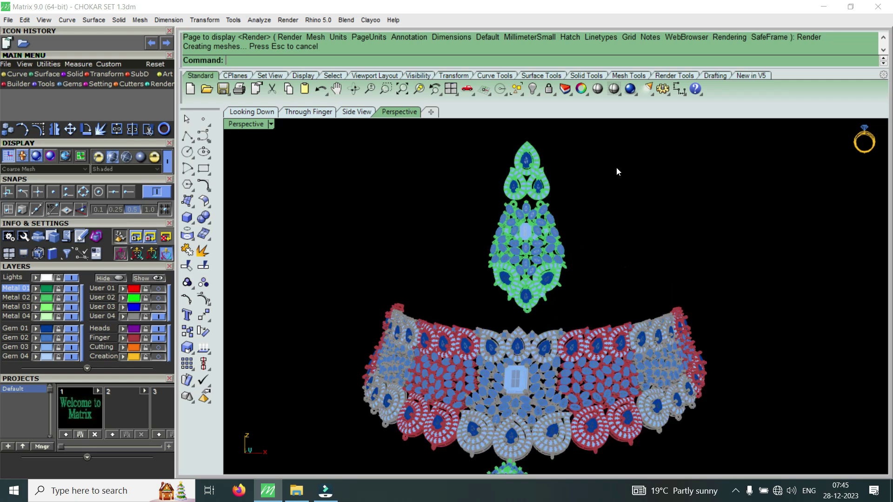
{"action": "scroll", "coordinate": [617, 172], "scroll_direction": "down", "scroll_amount": 1}
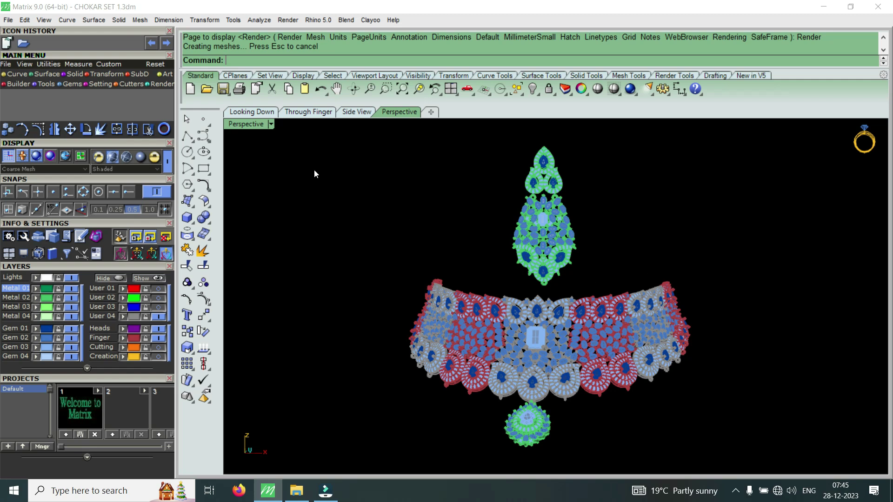
Switch the Perspective viewport to Machine display and orbit to inspect the necklace
{"action": "left_click", "coordinate": [250, 125]}
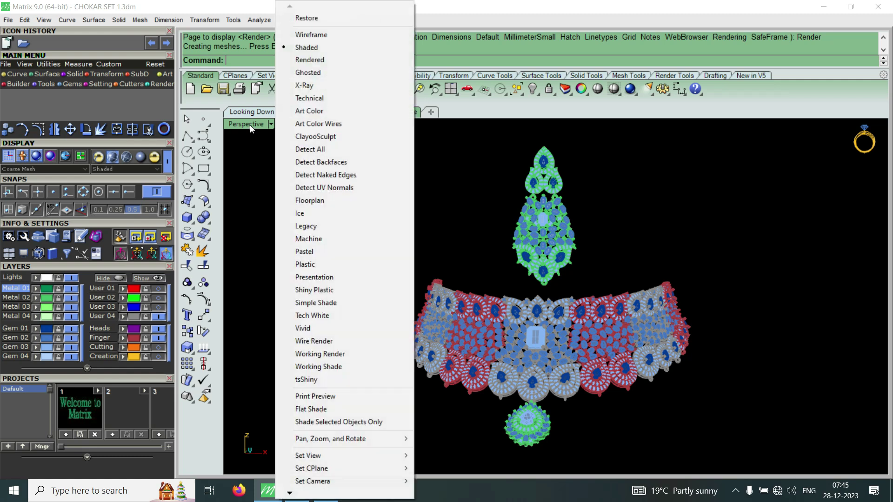
{"action": "left_click", "coordinate": [317, 239]}
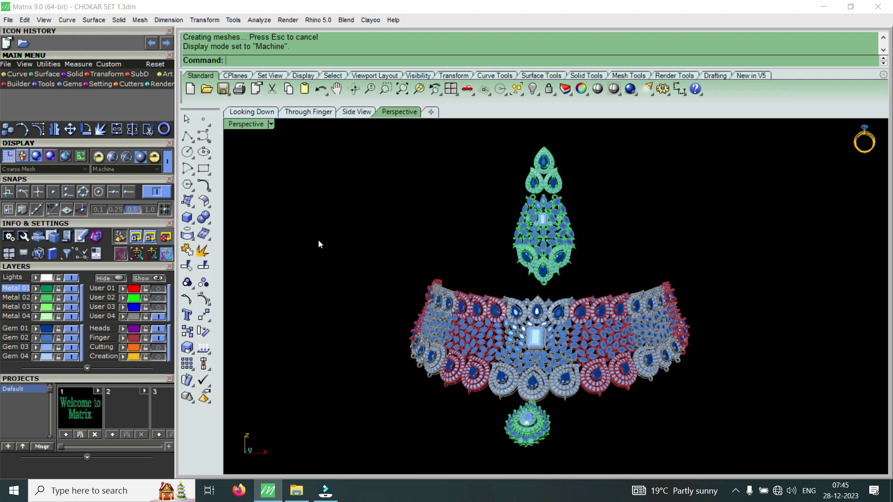
{"action": "scroll", "coordinate": [595, 306], "scroll_direction": "up", "scroll_amount": 1}
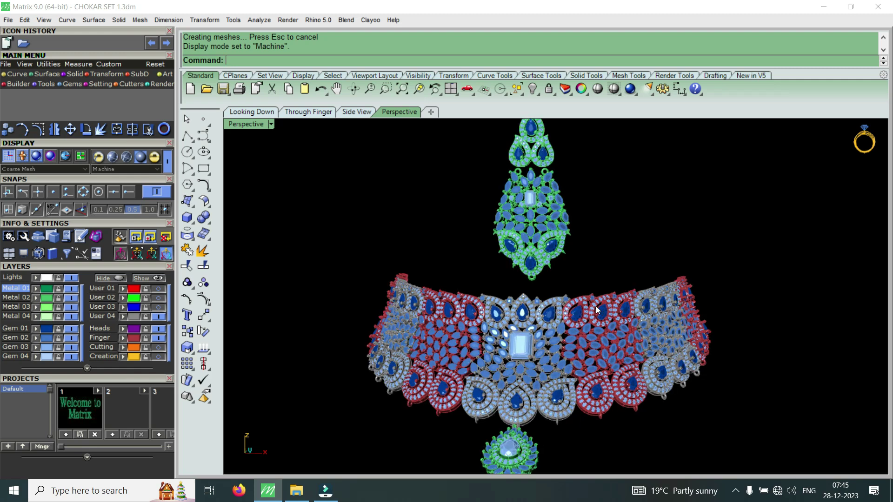
{"action": "scroll", "coordinate": [596, 308], "scroll_direction": "down", "scroll_amount": 1}
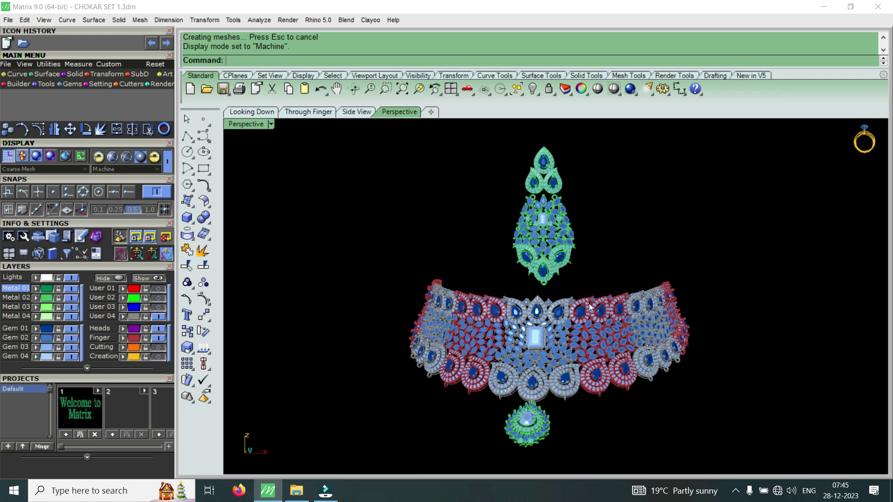
{"action": "right_click_drag", "start_coordinate": [639, 245], "coordinate": [631, 250]}
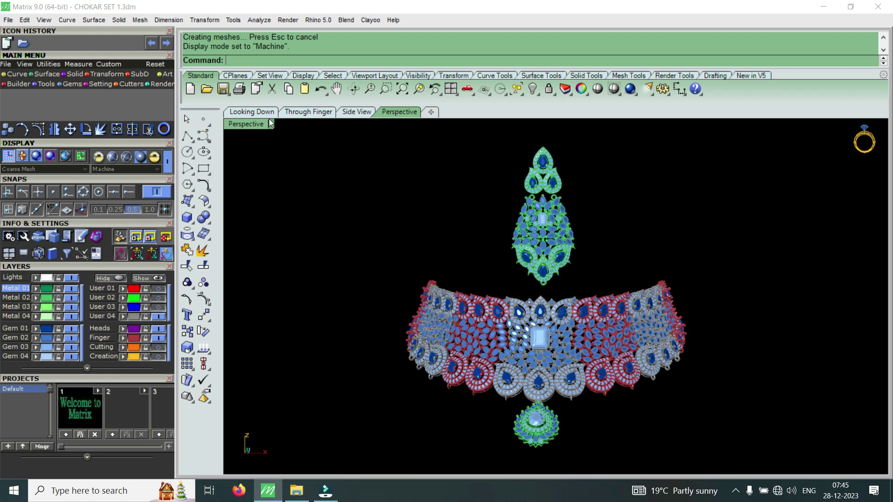
Start a turntable spin of the choker set and lower its speed from 39 to 10
{"action": "type", "text": "Tube"}
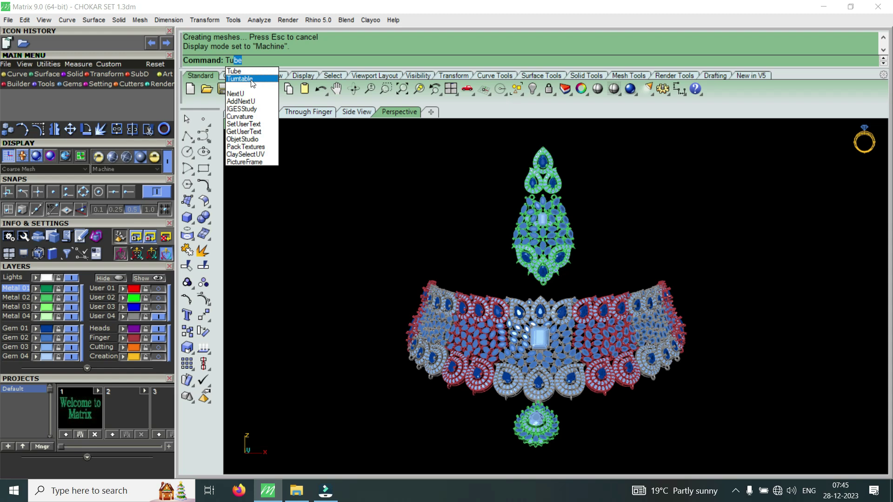
{"action": "left_click", "coordinate": [251, 79]}
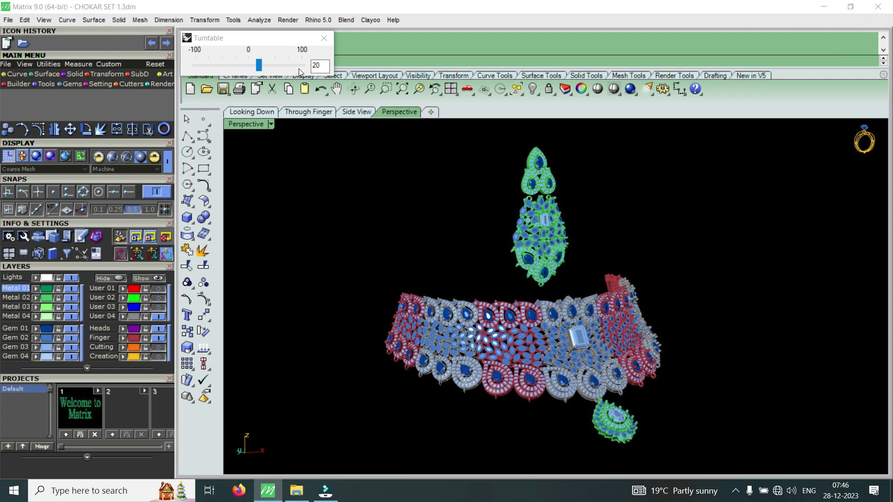
{"action": "left_click", "coordinate": [259, 67]}
{"action": "left_click_drag", "start_coordinate": [259, 68], "coordinate": [268, 63]}
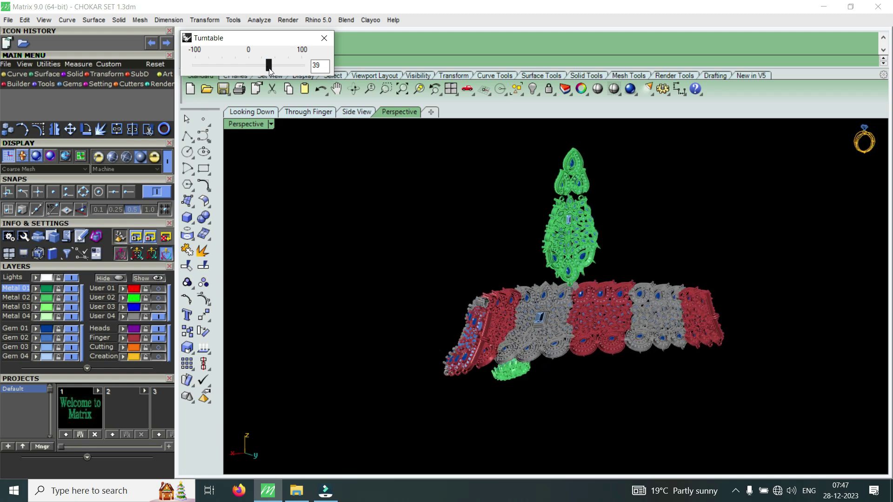
{"action": "left_click_drag", "start_coordinate": [267, 70], "coordinate": [261, 68]}
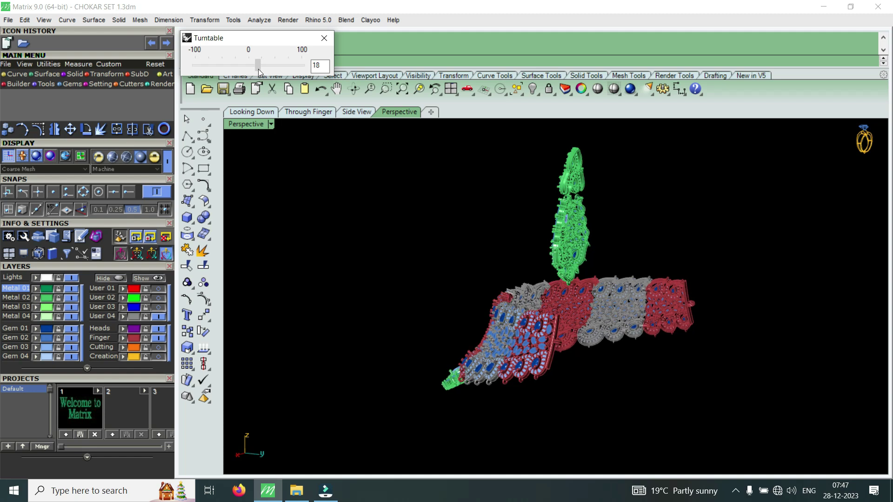
{"action": "left_click_drag", "start_coordinate": [259, 68], "coordinate": [252, 69]}
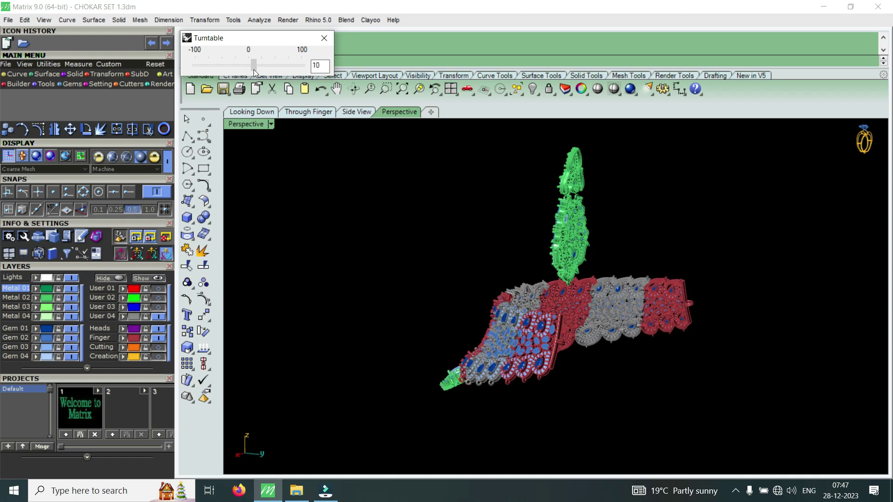
Raise the turntable speed from 10 to 57 and let the choker keep rotating
{"action": "left_click_drag", "start_coordinate": [254, 69], "coordinate": [279, 66]}
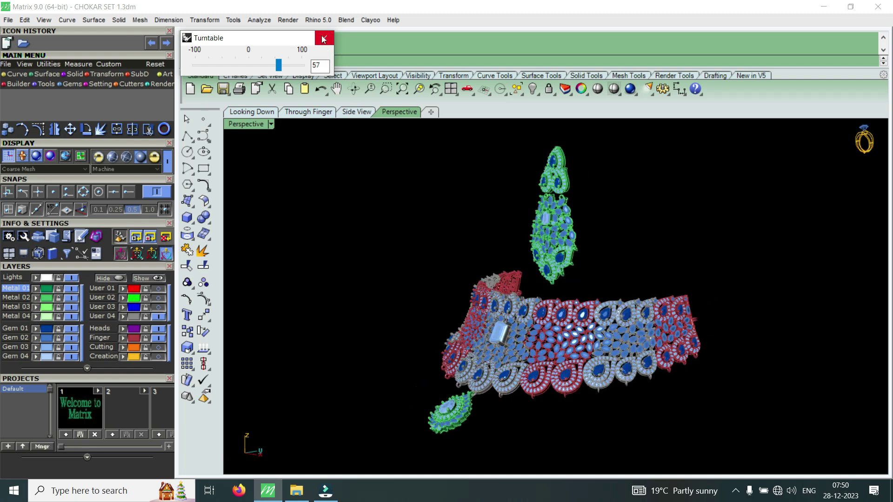
Close the Turntable dialog so the choker stops facing front, then zoom in and out
{"action": "left_click", "coordinate": [324, 39]}
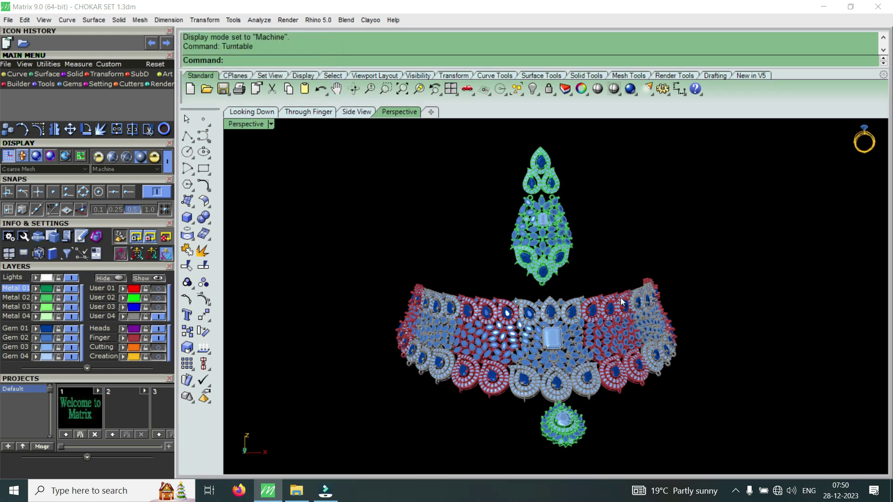
{"action": "scroll", "coordinate": [651, 303], "scroll_direction": "up", "scroll_amount": 2}
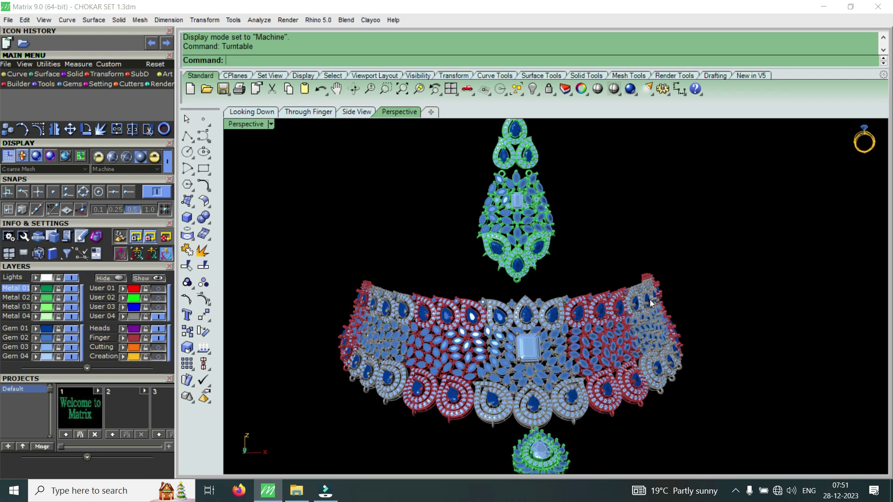
{"action": "scroll", "coordinate": [651, 303], "scroll_direction": "down", "scroll_amount": 1}
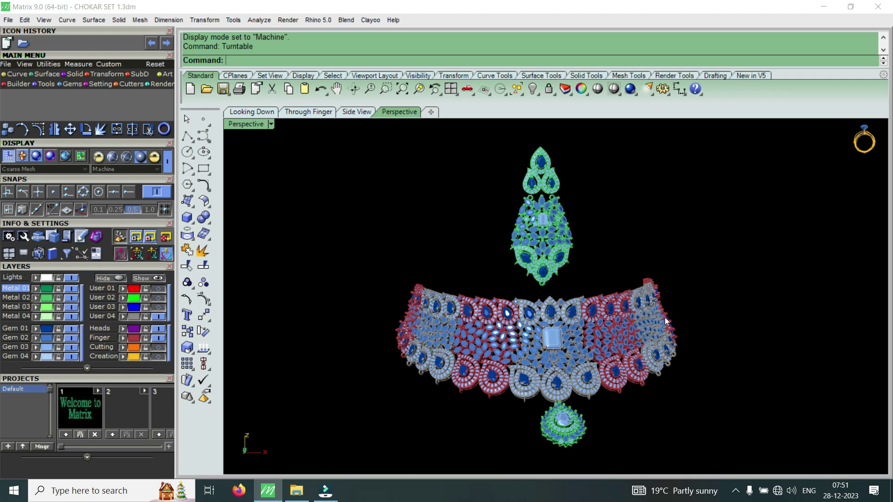
Zoom in and orbit the necklace to a lower side angle
{"action": "scroll", "coordinate": [594, 336], "scroll_direction": "up", "scroll_amount": 1}
{"action": "scroll", "coordinate": [604, 333], "scroll_direction": "up", "scroll_amount": 1}
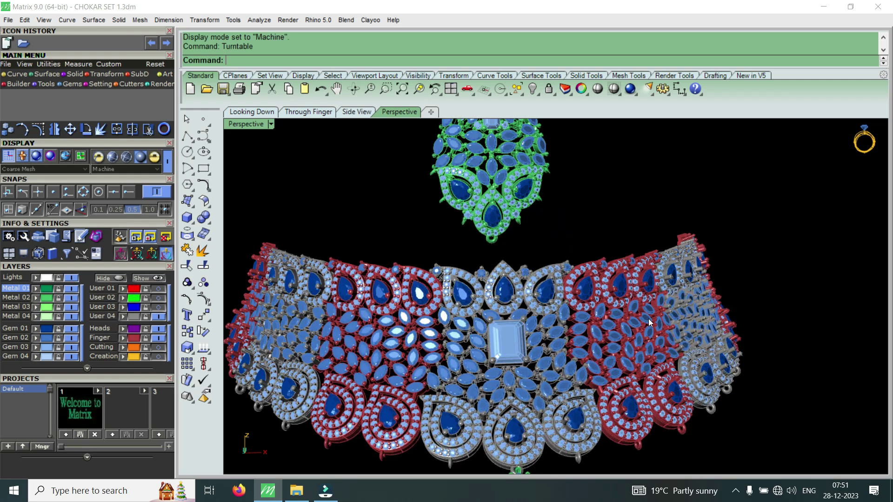
{"action": "scroll", "coordinate": [649, 319], "scroll_direction": "up", "scroll_amount": 1}
{"action": "scroll", "coordinate": [647, 302], "scroll_direction": "up", "scroll_amount": 1}
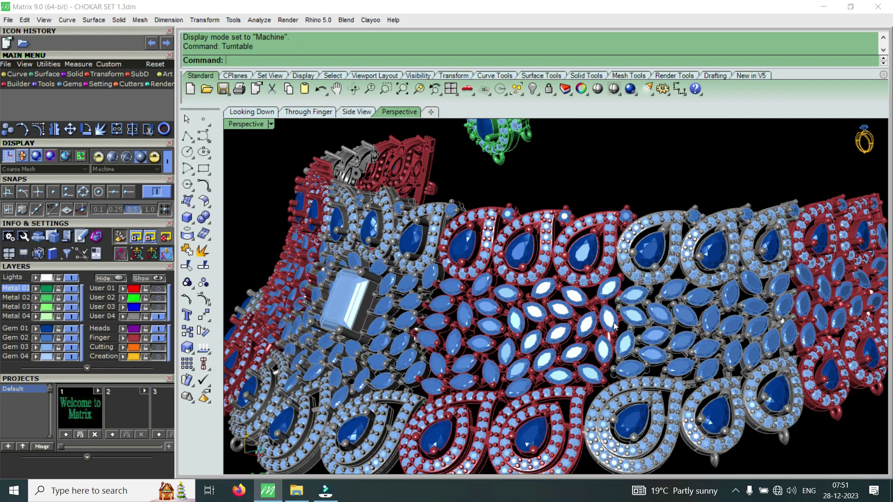
{"action": "mouse_move", "coordinate": [665, 315]}
{"action": "right_mouse_down"}
{"action": "mouse_move", "coordinate": [440, 281]}
{"action": "mouse_move", "coordinate": [470, 247]}
{"action": "right_mouse_up"}
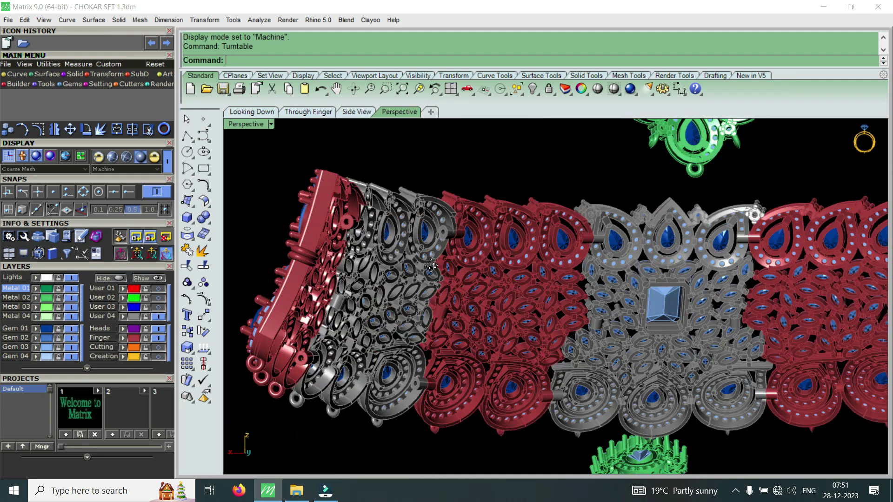
{"action": "scroll", "coordinate": [470, 242], "scroll_direction": "up", "scroll_amount": 3}
{"action": "scroll", "coordinate": [475, 235], "scroll_direction": "up", "scroll_amount": 2}
{"action": "scroll", "coordinate": [479, 229], "scroll_direction": "up", "scroll_amount": 2}
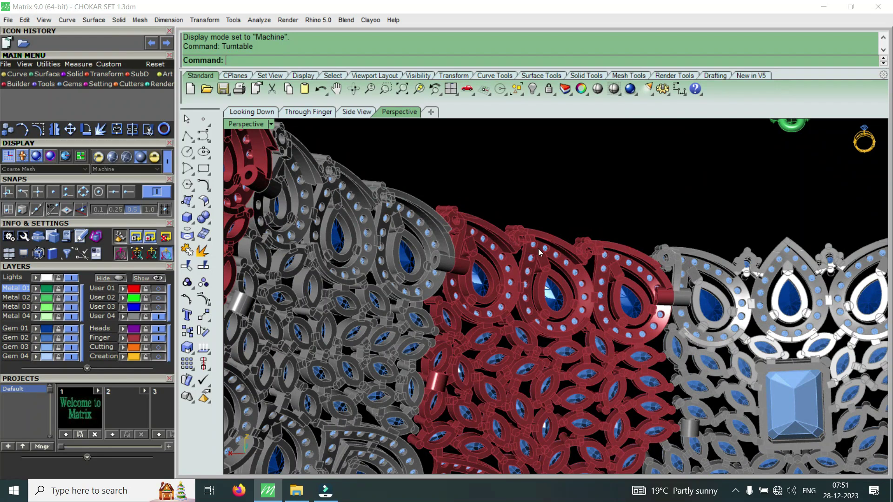
Zoom closer and orbit to see the teardrop settings and chain links above them
{"action": "scroll", "coordinate": [543, 251], "scroll_direction": "down", "scroll_amount": 3}
{"action": "scroll", "coordinate": [544, 252], "scroll_direction": "down", "scroll_amount": 2}
{"action": "scroll", "coordinate": [544, 251], "scroll_direction": "down", "scroll_amount": 2}
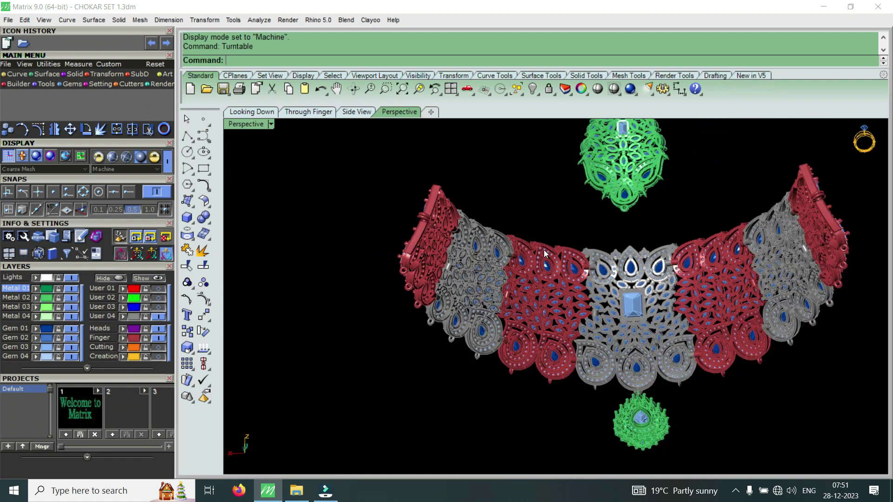
{"action": "scroll", "coordinate": [646, 410], "scroll_direction": "up", "scroll_amount": 2}
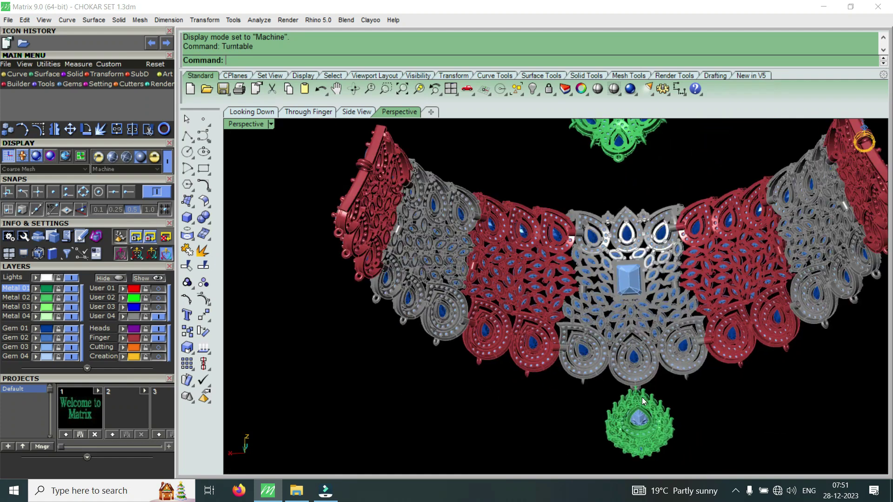
{"action": "scroll", "coordinate": [625, 377], "scroll_direction": "up", "scroll_amount": 2}
{"action": "scroll", "coordinate": [625, 378], "scroll_direction": "up", "scroll_amount": 2}
{"action": "scroll", "coordinate": [609, 377], "scroll_direction": "up", "scroll_amount": 2}
{"action": "right_click_drag", "start_coordinate": [609, 378], "coordinate": [584, 323]}
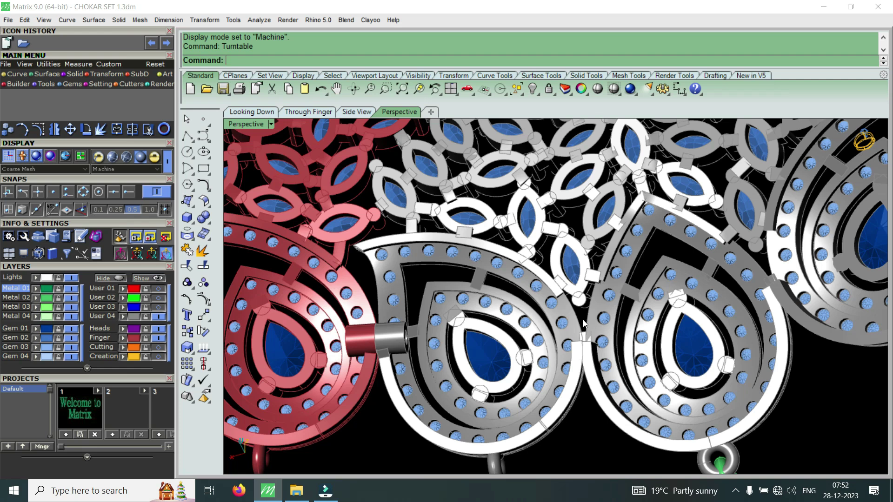
Zoom and orbit to view the silver teardrop drops and hanging loops from a steep angle
{"action": "scroll", "coordinate": [575, 270], "scroll_direction": "down", "scroll_amount": 2}
{"action": "scroll", "coordinate": [547, 288], "scroll_direction": "down", "scroll_amount": 2}
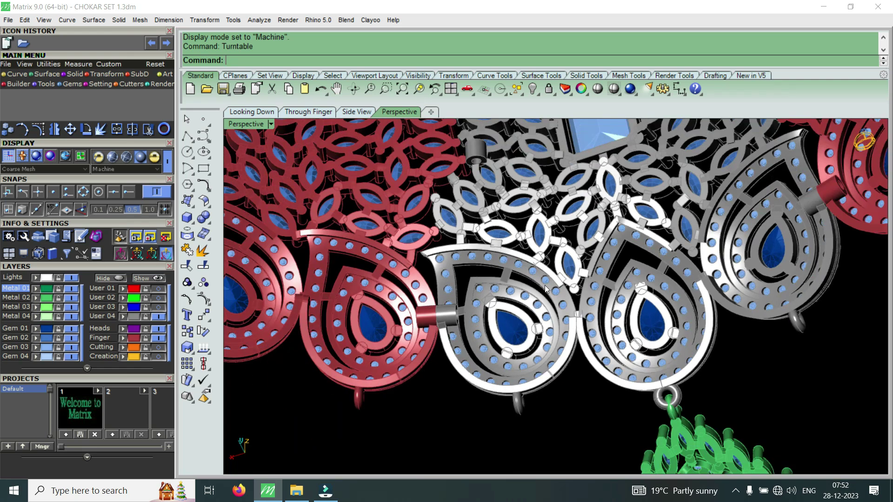
{"action": "scroll", "coordinate": [546, 288], "scroll_direction": "down", "scroll_amount": 2}
{"action": "scroll", "coordinate": [649, 322], "scroll_direction": "up", "scroll_amount": 3}
{"action": "scroll", "coordinate": [649, 322], "scroll_direction": "up", "scroll_amount": 2}
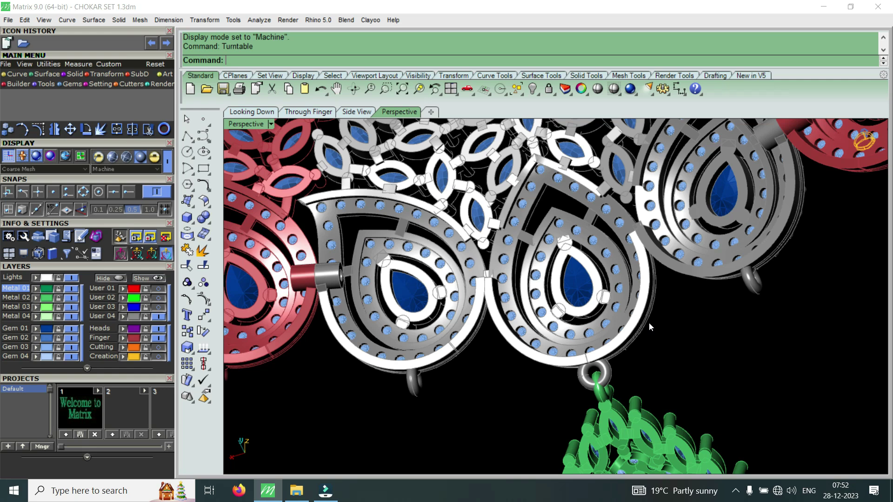
{"action": "scroll", "coordinate": [713, 327], "scroll_direction": "down", "scroll_amount": 2}
{"action": "scroll", "coordinate": [712, 328], "scroll_direction": "down", "scroll_amount": 2}
{"action": "scroll", "coordinate": [712, 328], "scroll_direction": "down", "scroll_amount": 1}
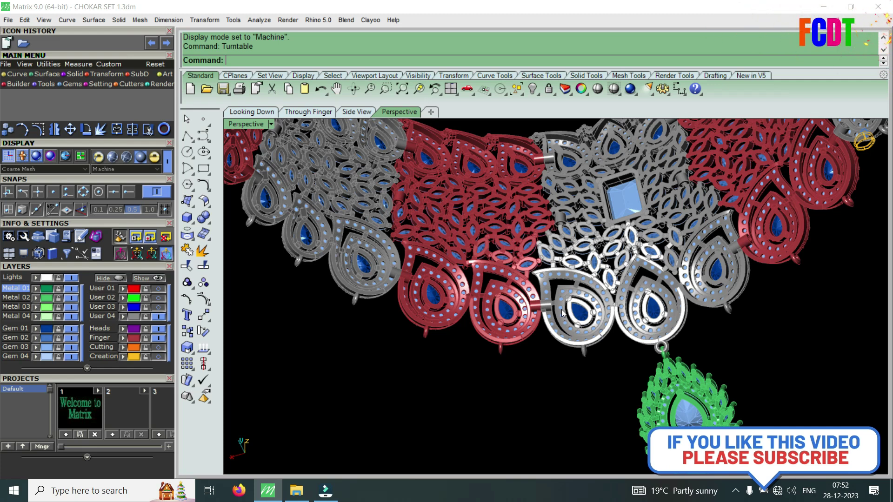
{"action": "scroll", "coordinate": [667, 312], "scroll_direction": "up", "scroll_amount": 2}
{"action": "scroll", "coordinate": [669, 314], "scroll_direction": "up", "scroll_amount": 2}
{"action": "scroll", "coordinate": [707, 329], "scroll_direction": "up", "scroll_amount": 2}
{"action": "mouse_move", "coordinate": [707, 329]}
{"action": "right_mouse_down"}
{"action": "mouse_move", "coordinate": [595, 328]}
{"action": "mouse_move", "coordinate": [654, 236]}
{"action": "right_mouse_up"}
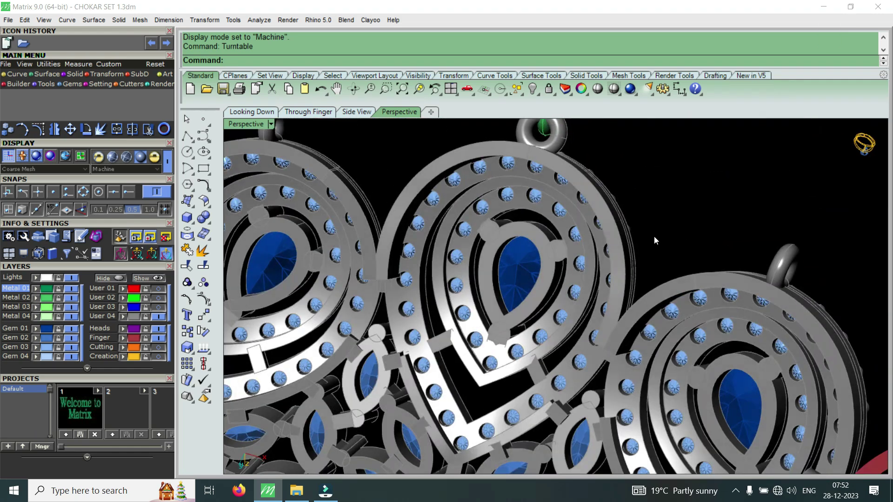
Zoom in on the central gem and the choker's underside
{"action": "scroll", "coordinate": [657, 236], "scroll_direction": "down", "scroll_amount": 2}
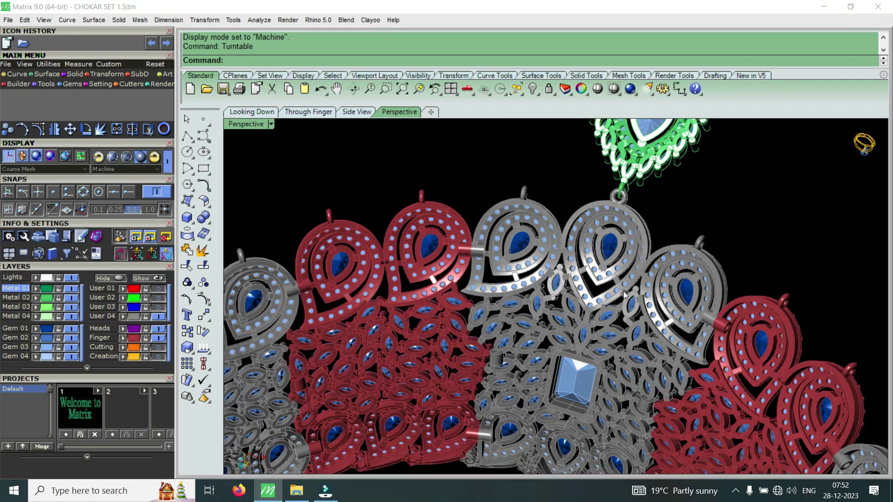
{"action": "scroll", "coordinate": [576, 317], "scroll_direction": "down", "scroll_amount": 1}
{"action": "scroll", "coordinate": [567, 349], "scroll_direction": "down", "scroll_amount": 1}
{"action": "scroll", "coordinate": [576, 368], "scroll_direction": "up", "scroll_amount": 2}
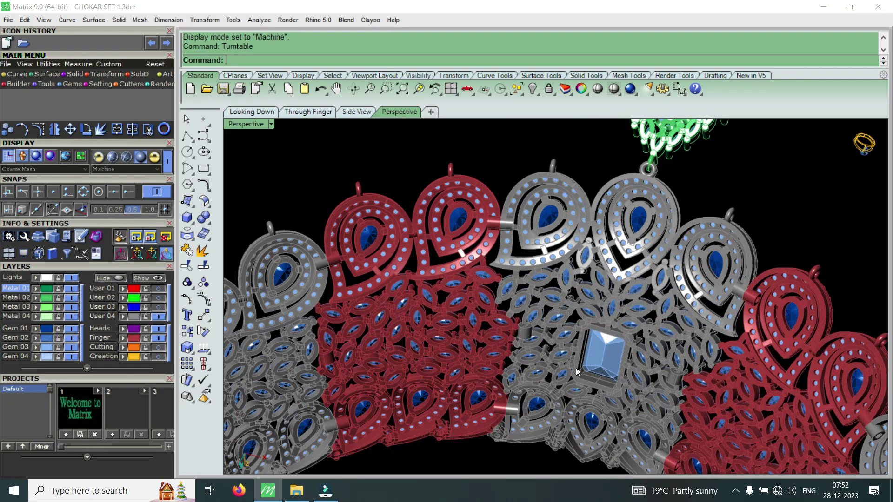
{"action": "scroll", "coordinate": [575, 368], "scroll_direction": "up", "scroll_amount": 2}
{"action": "scroll", "coordinate": [577, 368], "scroll_direction": "up", "scroll_amount": 2}
{"action": "scroll", "coordinate": [589, 320], "scroll_direction": "up", "scroll_amount": 2}
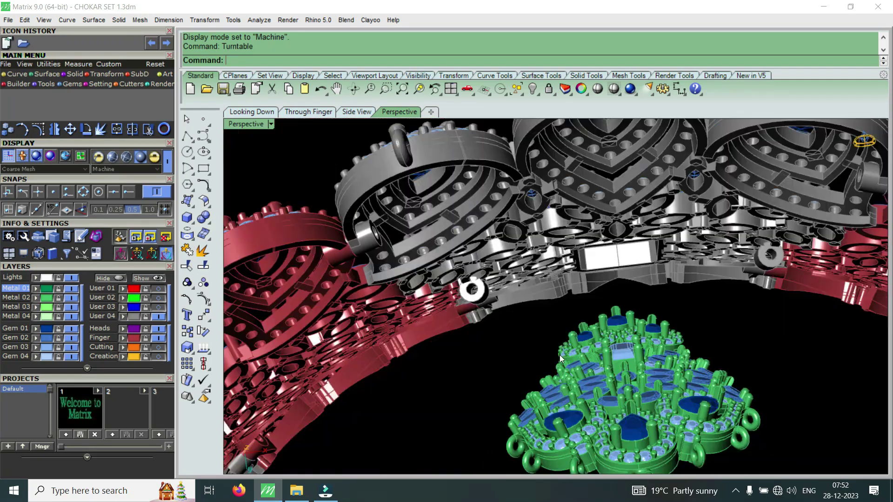
Zoom back out to the whole choker and pendants seen front-on
{"action": "scroll", "coordinate": [614, 344], "scroll_direction": "down", "scroll_amount": 2}
{"action": "scroll", "coordinate": [579, 341], "scroll_direction": "down", "scroll_amount": 2}
{"action": "scroll", "coordinate": [578, 345], "scroll_direction": "down", "scroll_amount": 2}
{"action": "scroll", "coordinate": [596, 351], "scroll_direction": "down", "scroll_amount": 2}
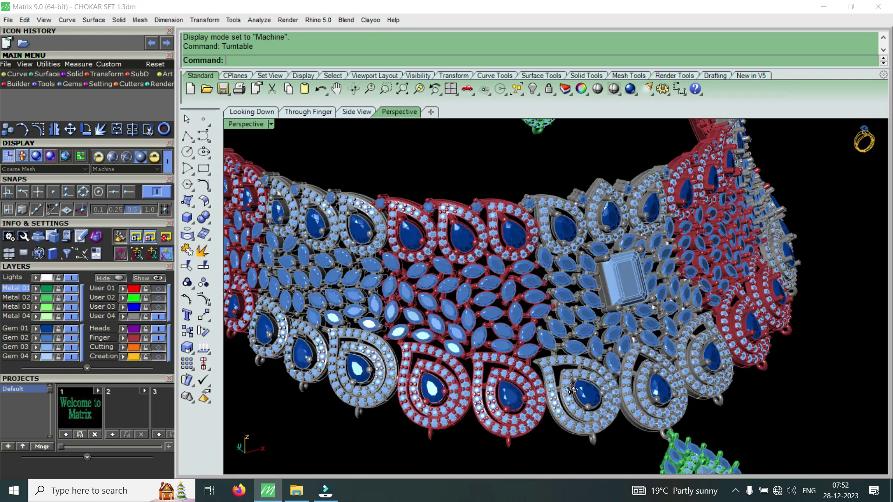
{"action": "scroll", "coordinate": [528, 398], "scroll_direction": "down", "scroll_amount": 2}
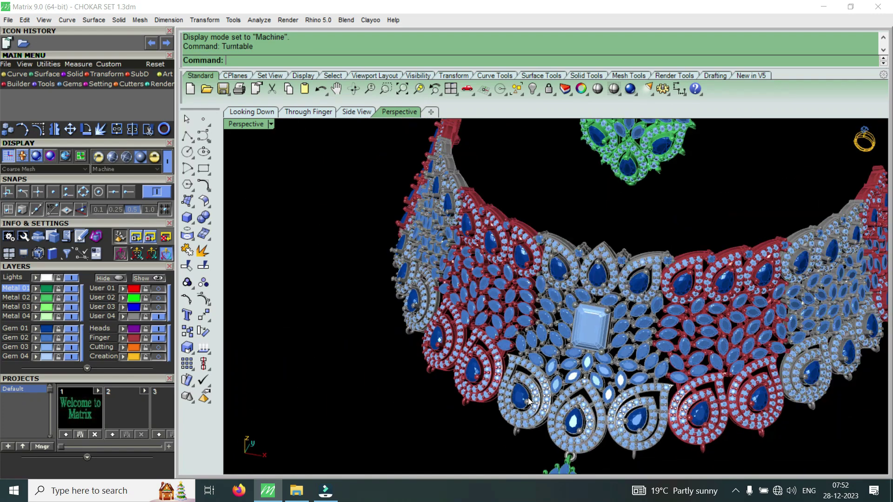
{"action": "scroll", "coordinate": [528, 397], "scroll_direction": "down", "scroll_amount": 2}
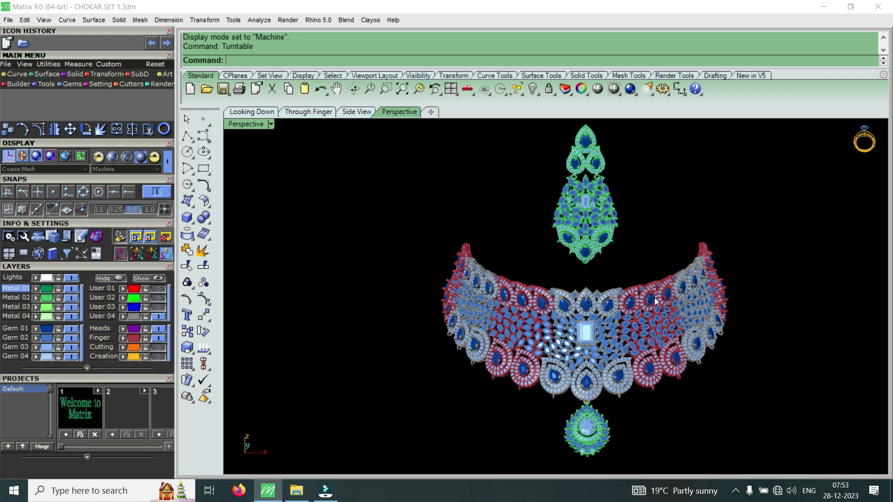
Zoom in close on the emerald-cut centre stone, marquise stones and pear settings
{"action": "scroll", "coordinate": [654, 295], "scroll_direction": "up", "scroll_amount": 1}
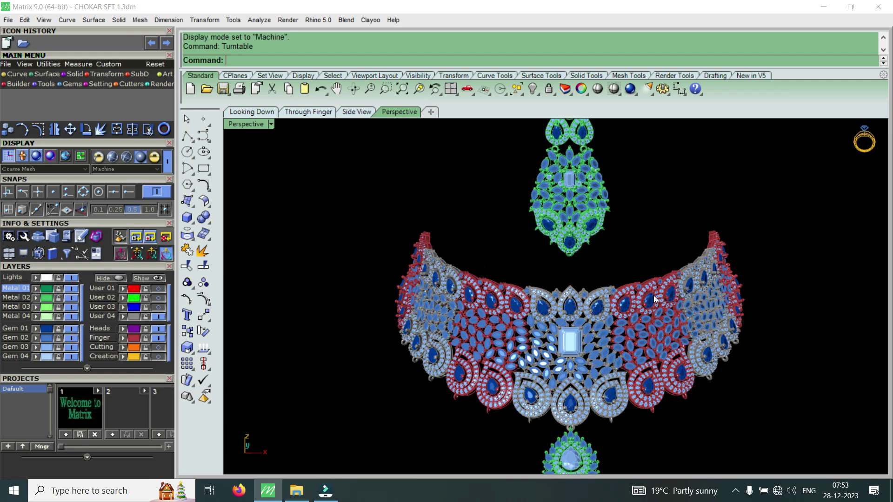
{"action": "scroll", "coordinate": [559, 291], "scroll_direction": "down", "scroll_amount": 1}
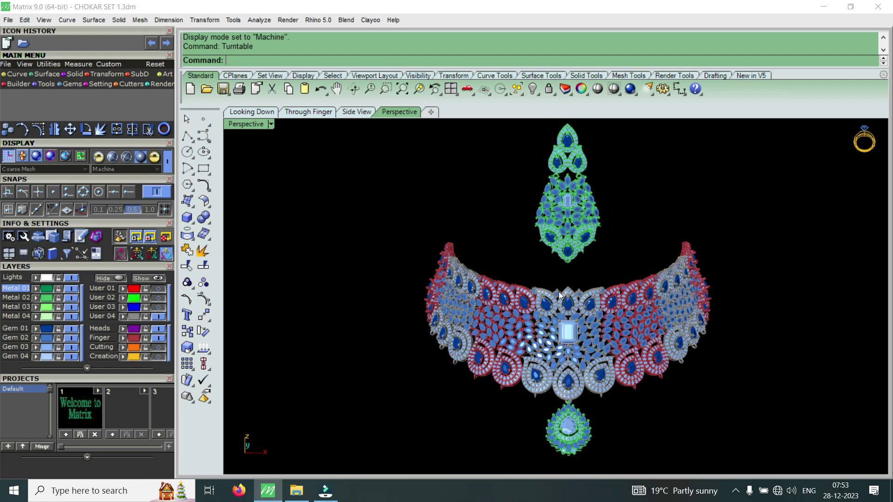
{"action": "scroll", "coordinate": [559, 292], "scroll_direction": "down", "scroll_amount": 1}
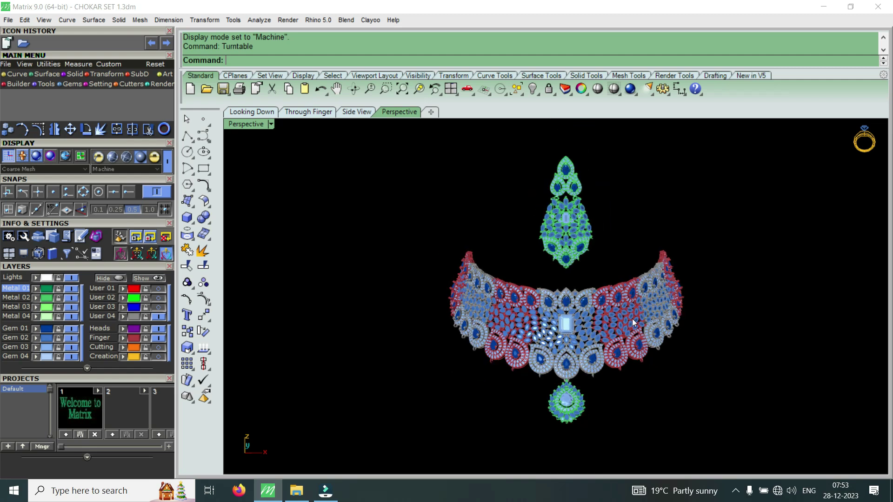
{"action": "scroll", "coordinate": [634, 326], "scroll_direction": "up", "scroll_amount": 1}
{"action": "scroll", "coordinate": [635, 331], "scroll_direction": "up", "scroll_amount": 1}
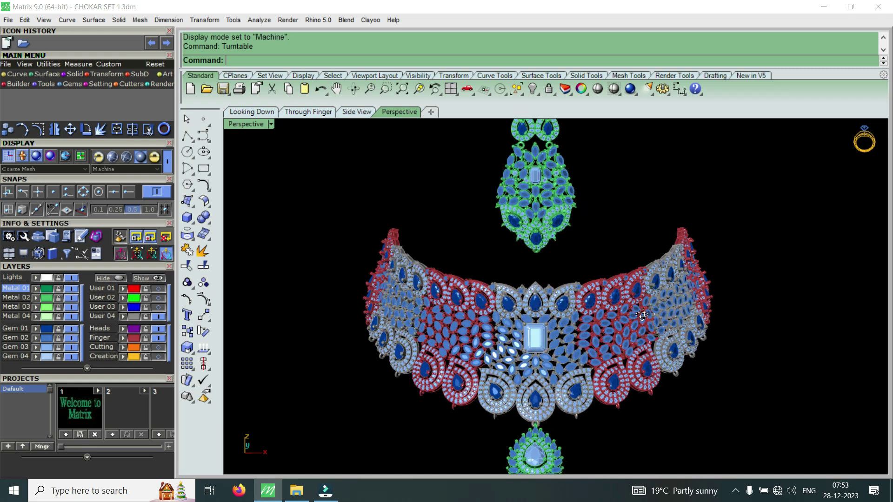
{"action": "scroll", "coordinate": [550, 330], "scroll_direction": "up", "scroll_amount": 1}
{"action": "scroll", "coordinate": [532, 324], "scroll_direction": "up", "scroll_amount": 1}
{"action": "scroll", "coordinate": [533, 324], "scroll_direction": "up", "scroll_amount": 1}
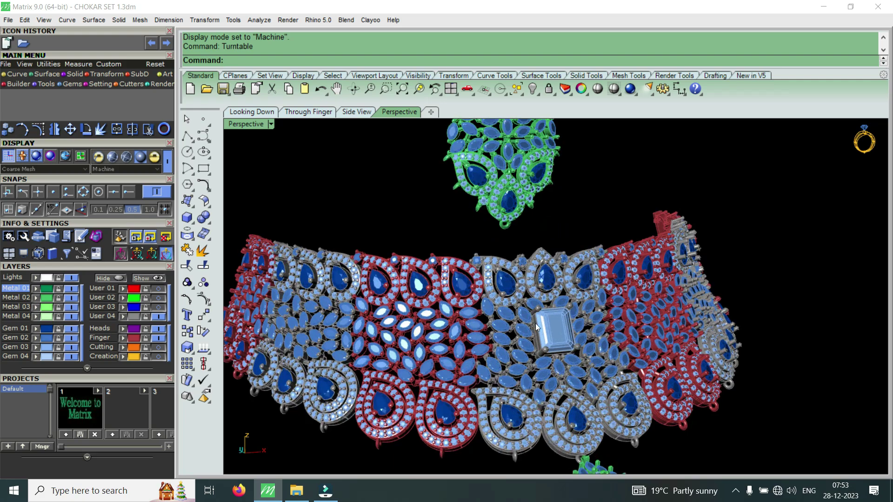